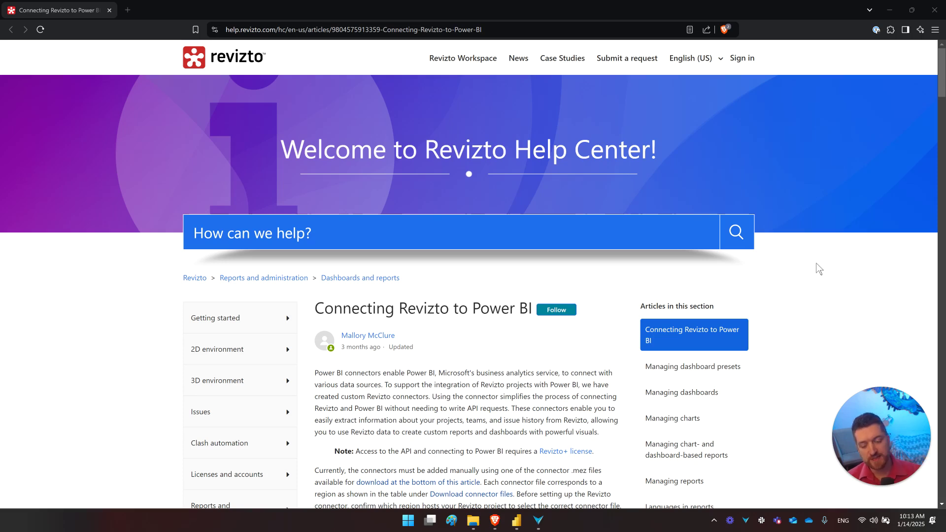
Read the help article on connecting Revizto to Power BI, including the Custom Connectors folder path and the regional .mez downloads.
left_click(322, 312)
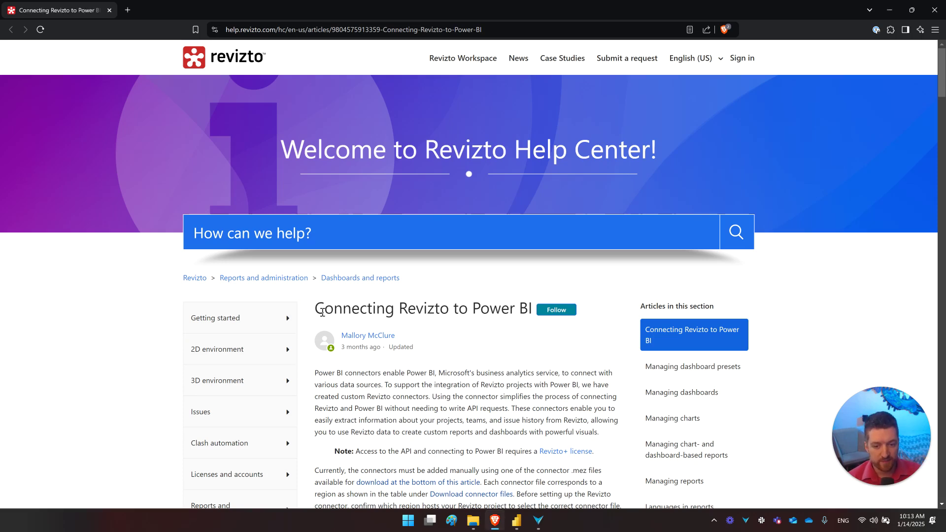
scroll(109, 300, "down", 1)
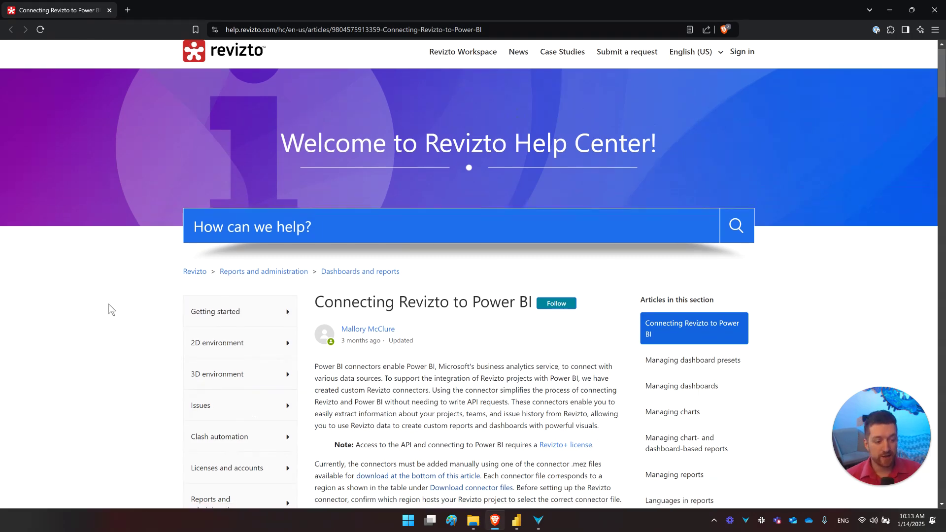
middle_click(114, 291)
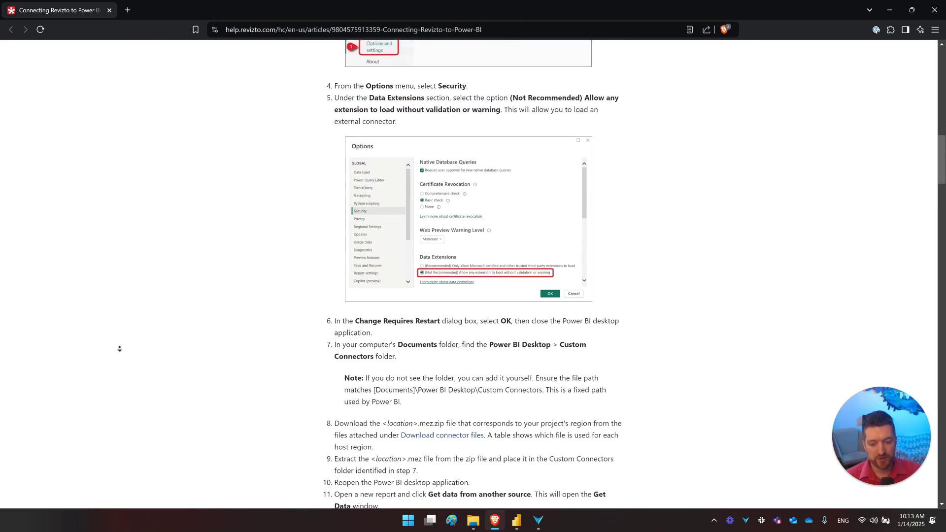
middle_click(120, 349)
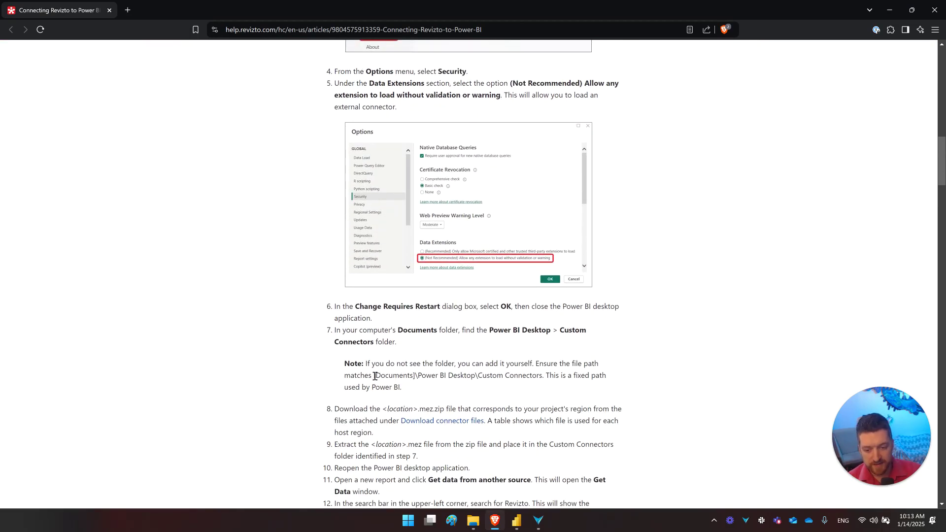
left_click_drag(373, 376, 539, 378)
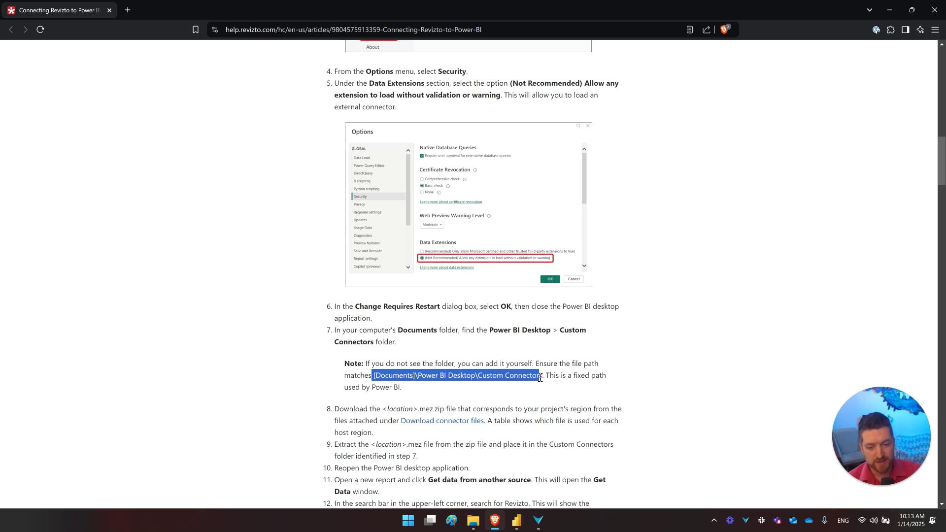
left_click(275, 343)
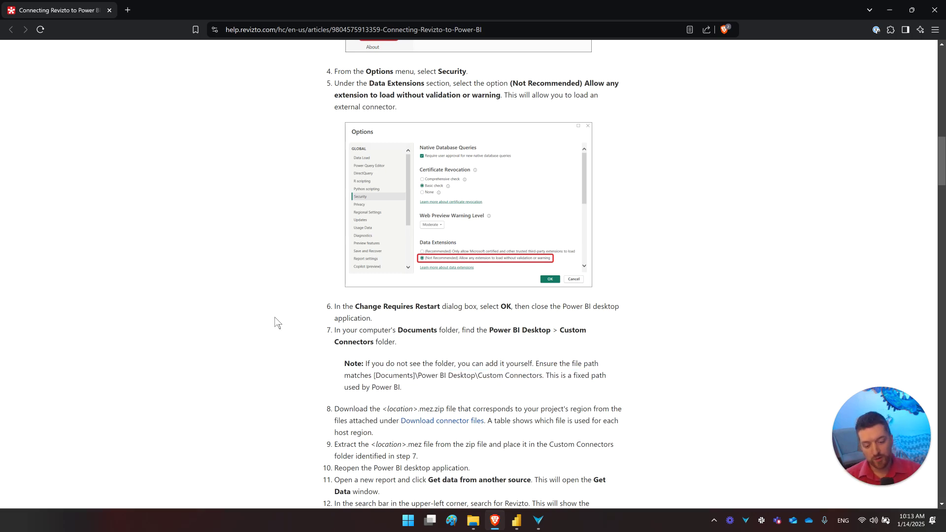
middle_click(268, 260)
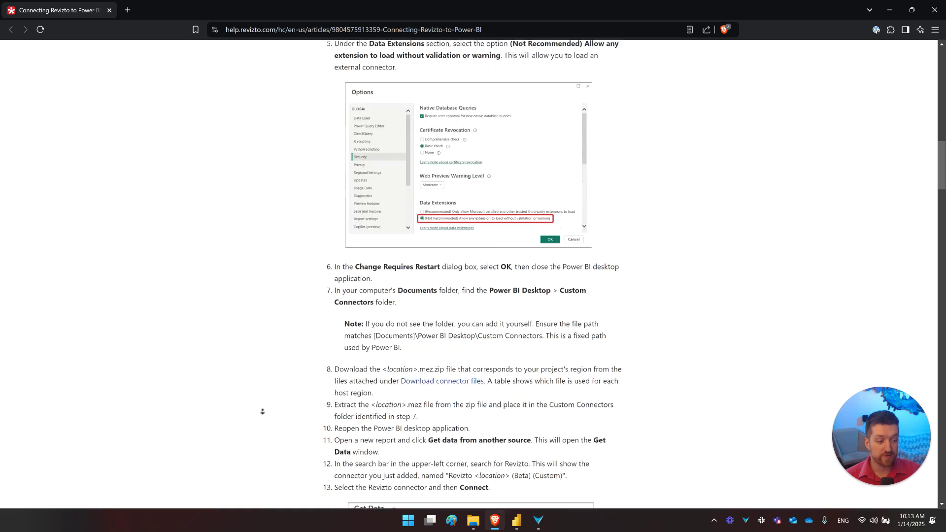
scroll(251, 360, "up", 15)
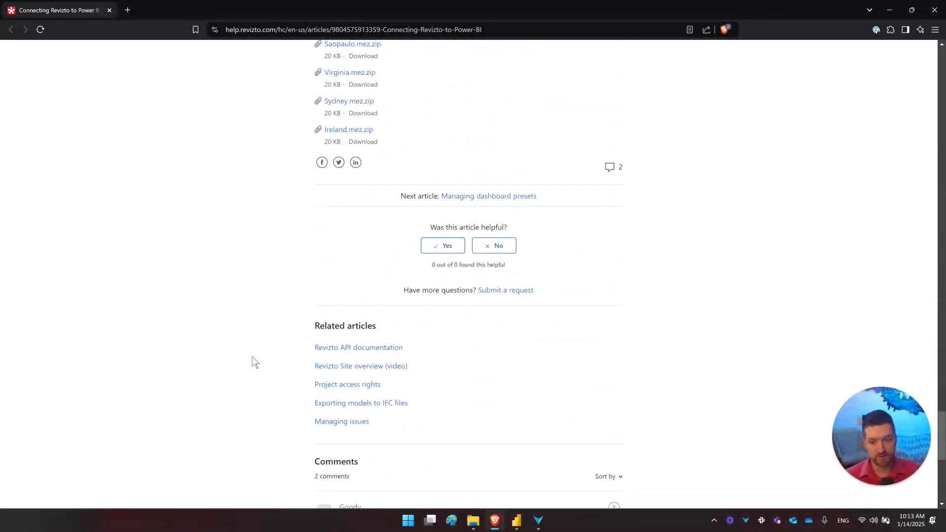
scroll(252, 357, "down", 1)
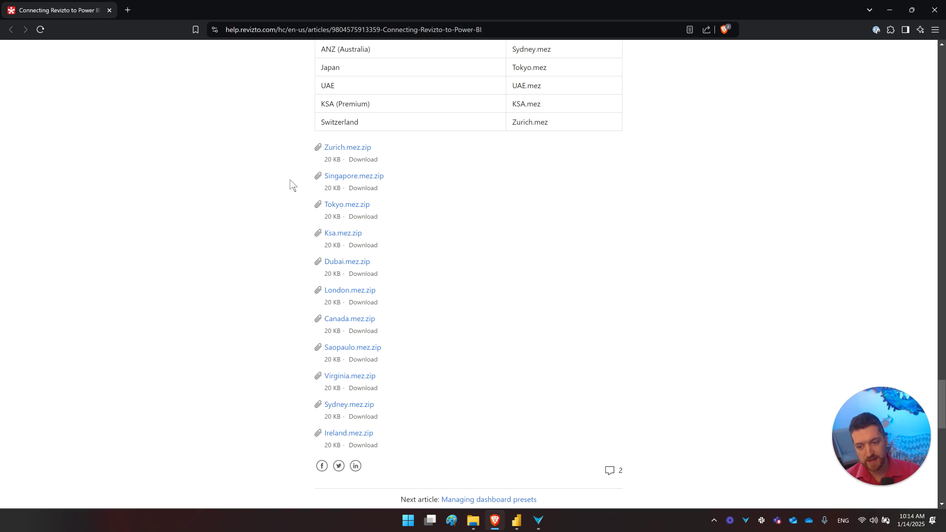
Tile the browser beside the Custom Connectors folder and open Microsoft's official Power BI Desktop download result.
key("super+Left")
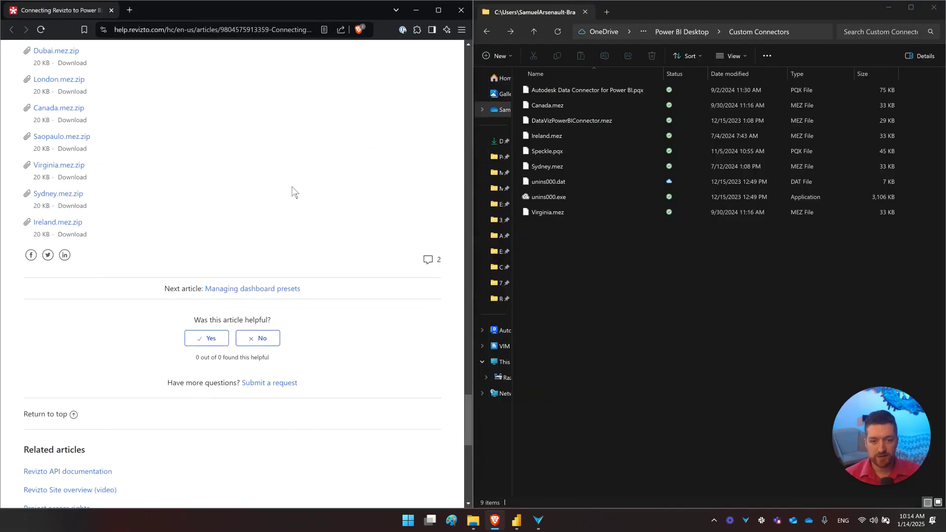
left_click(605, 294)
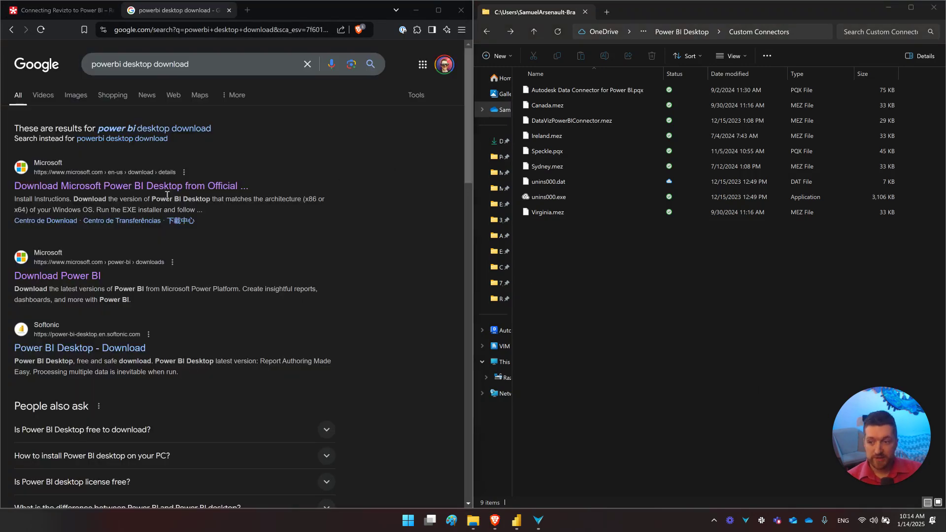
left_click(167, 188)
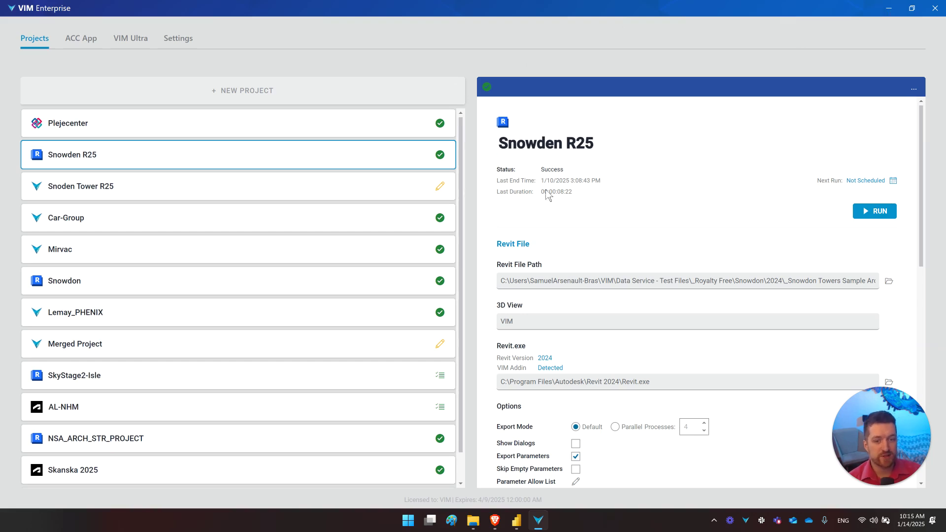
Switch to the Power BI report, orbit the 3D model and highlight individual Snowdon Towers discipline models on the Explorer page.
left_click(890, 12)
left_click_drag(509, 294, 505, 276)
left_click(191, 247)
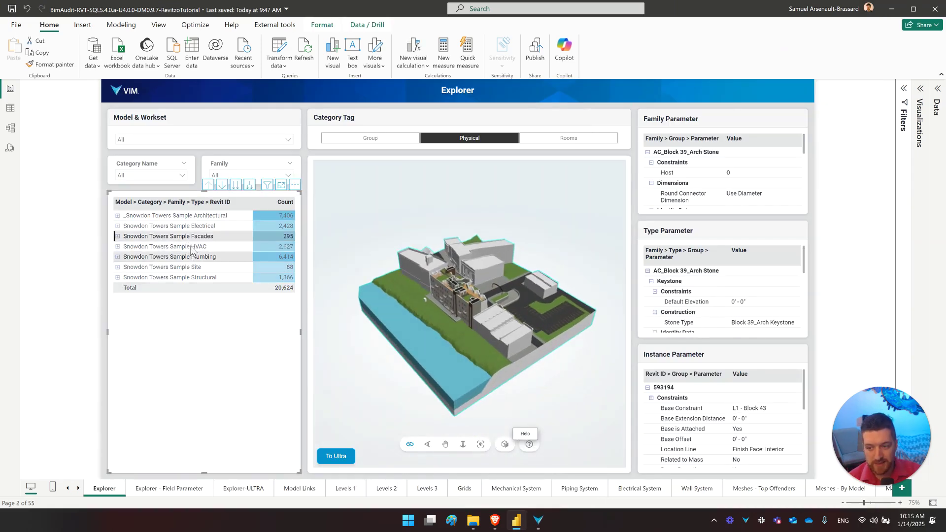
left_click(194, 266)
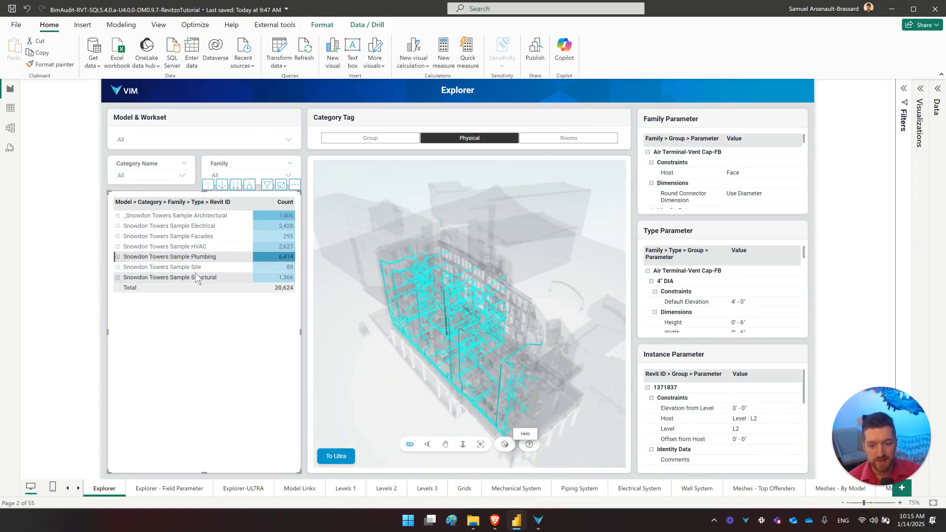
left_click(196, 270)
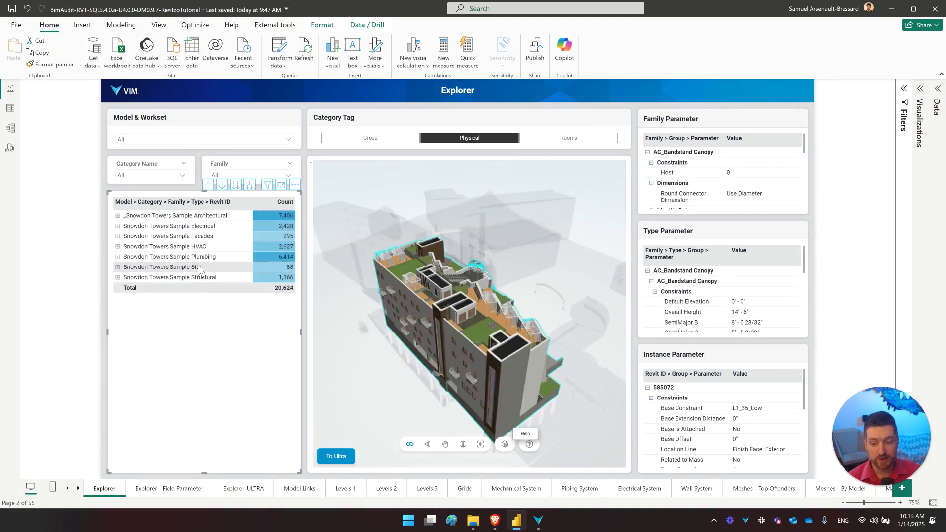
Duplicate the Explorer report page and clear the copy down to its header banner.
right_click(105, 491)
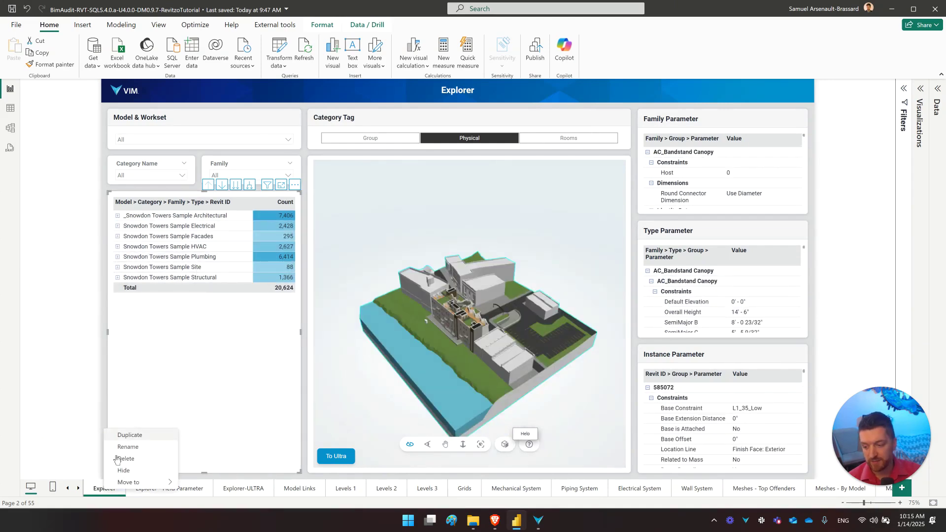
left_click(127, 437)
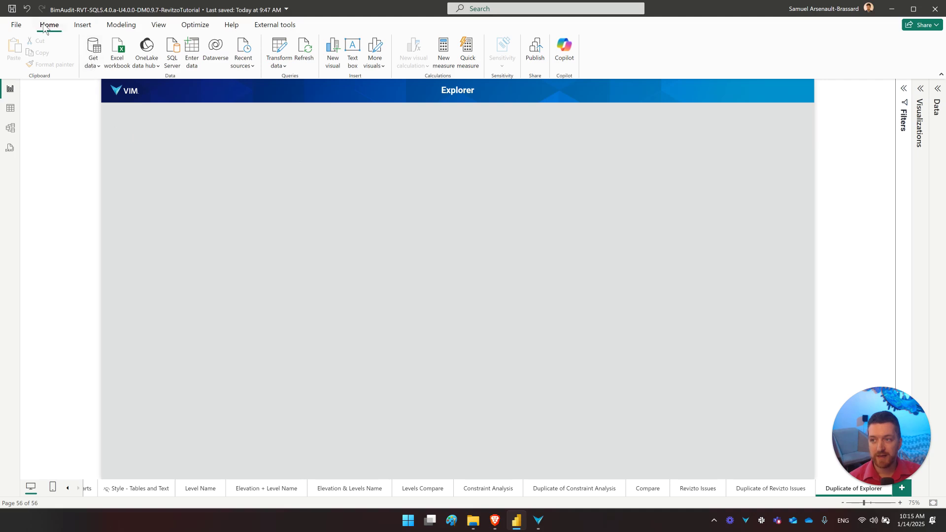
Search the data sources for "revi" and connect to Revizto Virginia (Beta) (Custom).
left_click(95, 50)
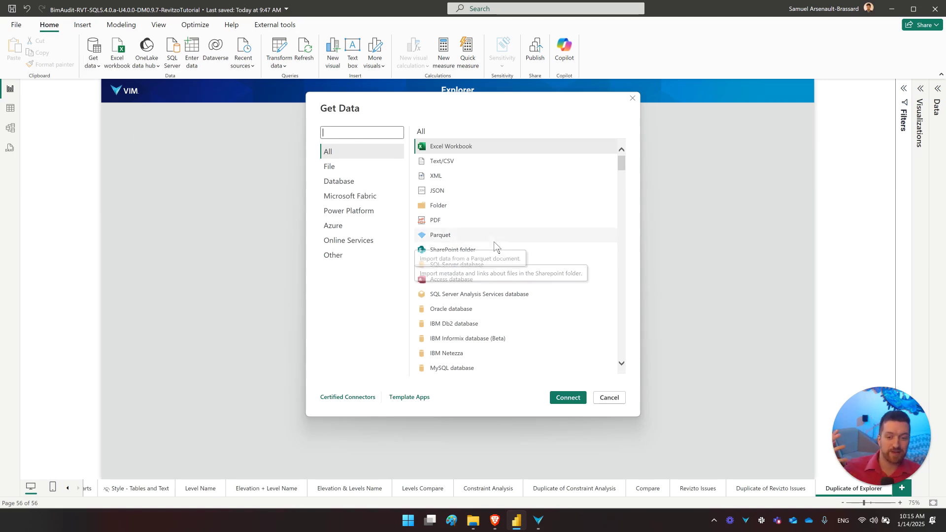
type("revi")
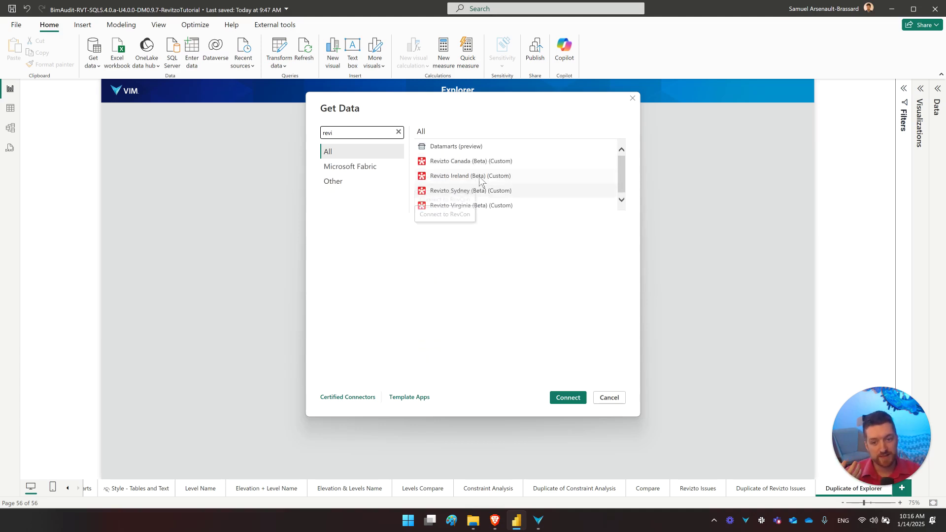
left_click(483, 206)
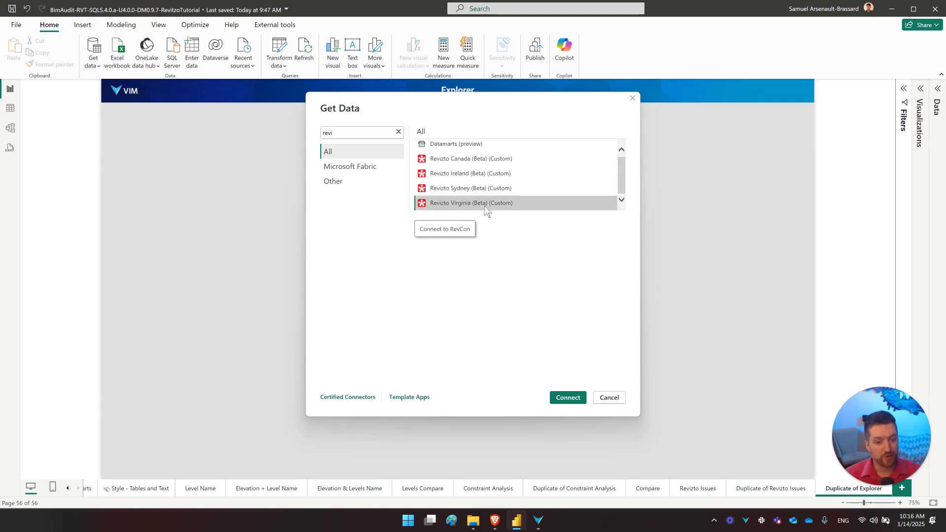
left_click(568, 399)
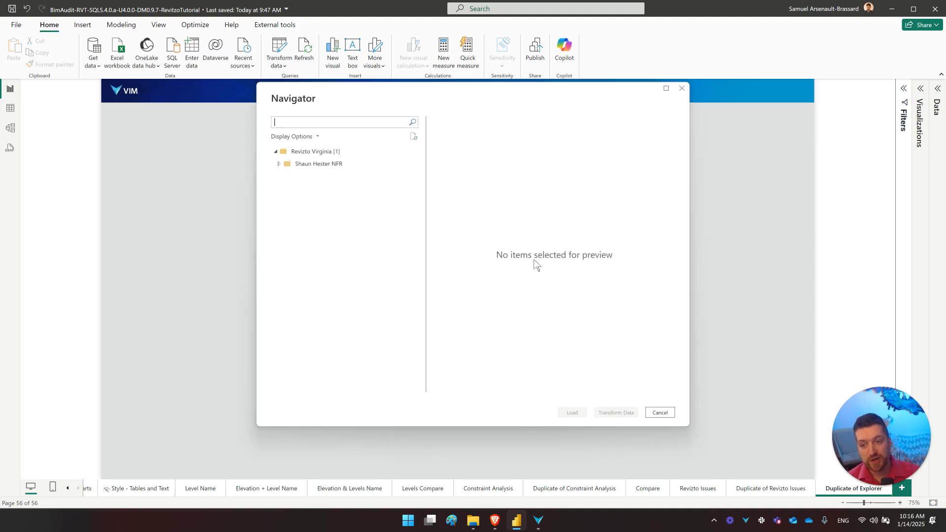
Expand the Revizto Virginia source to the Codifying Coordination - Snowdon Towers project and select its Issues table for import.
left_click(278, 164)
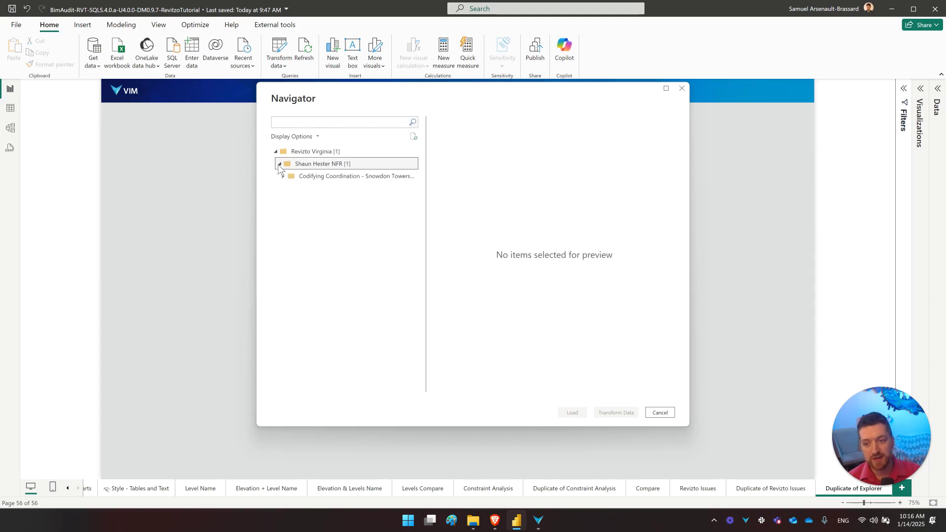
left_click(283, 177)
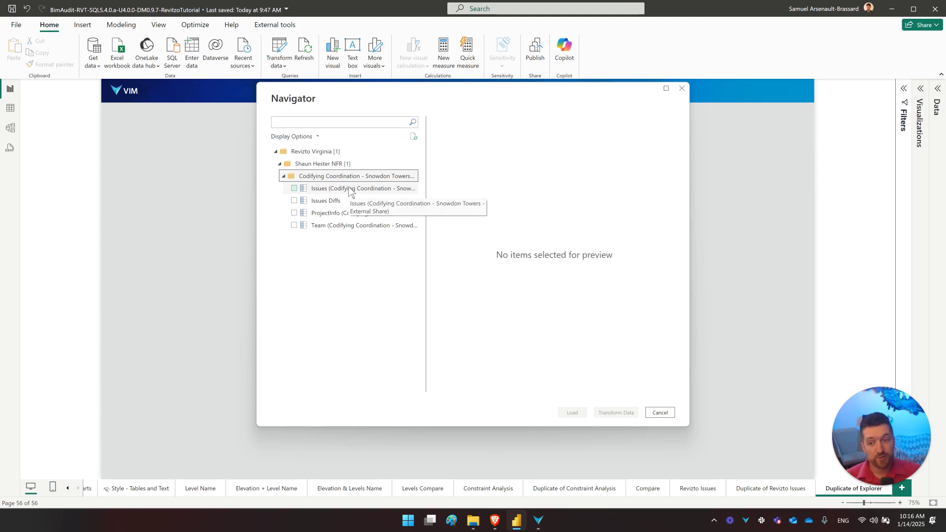
left_click(295, 189)
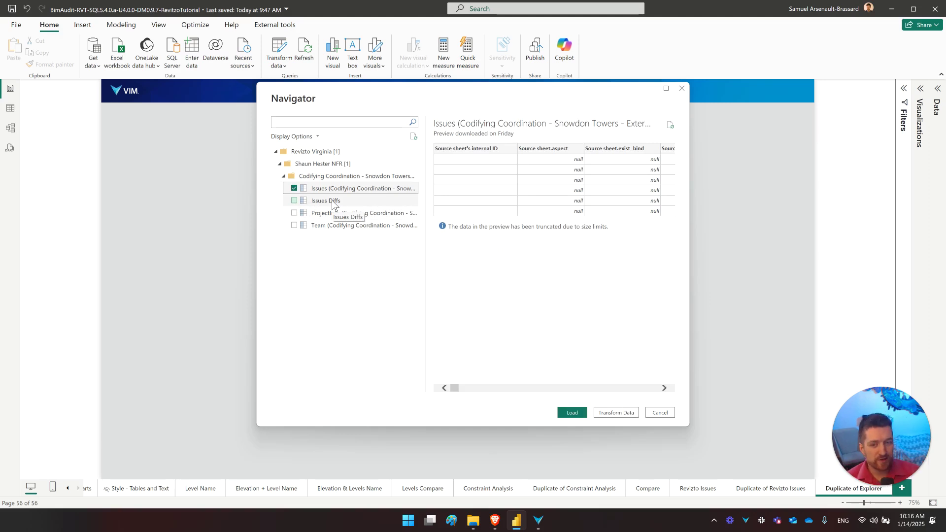
Preview the project's ProjectInfo and Team tables, and return to the Issues table preview.
left_click(323, 215)
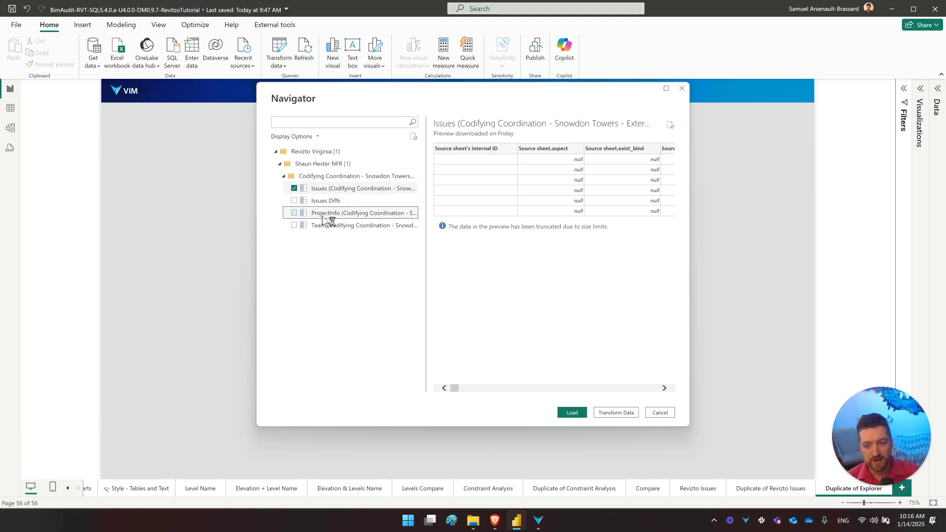
scroll(582, 236, "down", 8)
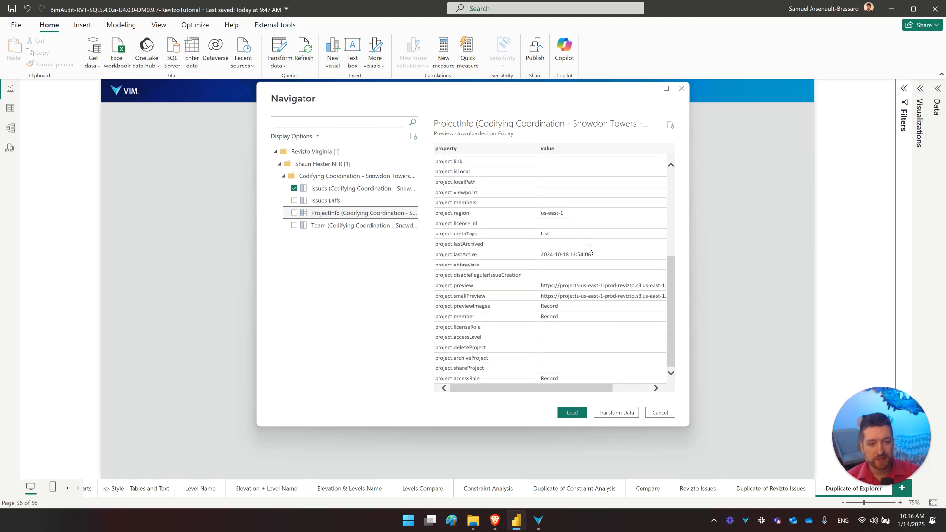
scroll(589, 248, "up", 6)
scroll(592, 250, "down", 6)
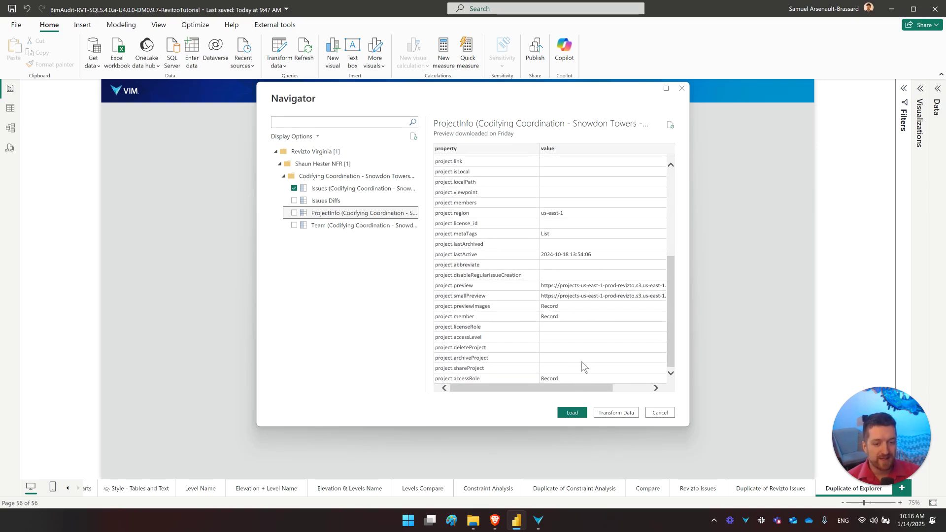
left_click(363, 226)
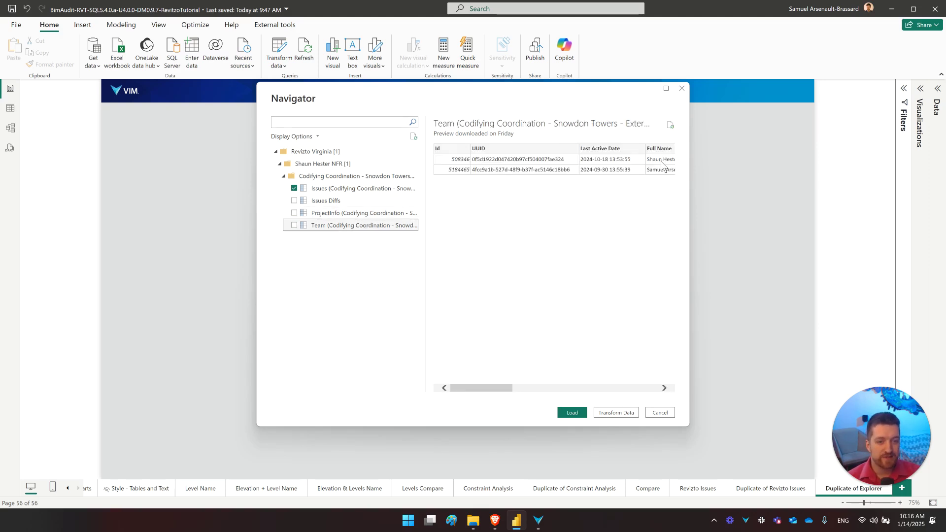
left_click(342, 192)
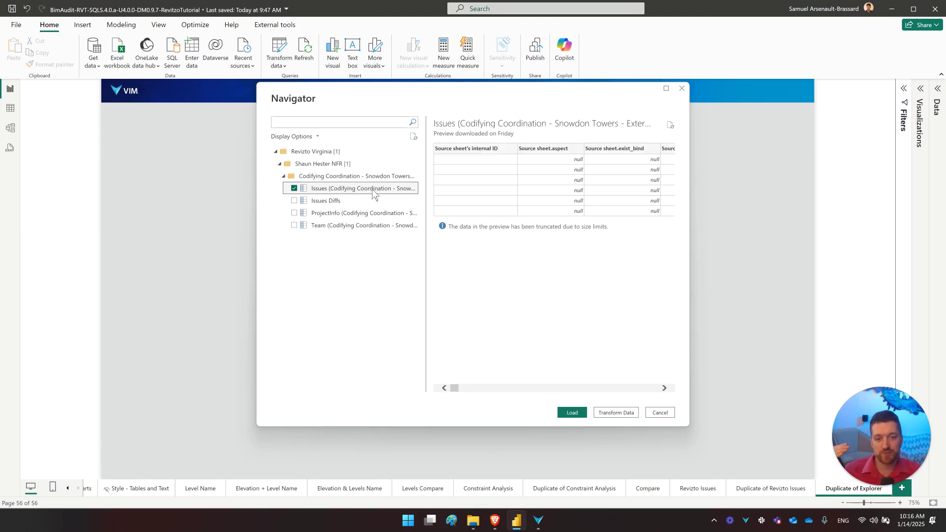
Open the Issues table in Power Query, collapse the Other Tables and Not Loaded groups, and rename the query to Revizto Issues.
left_click(608, 418)
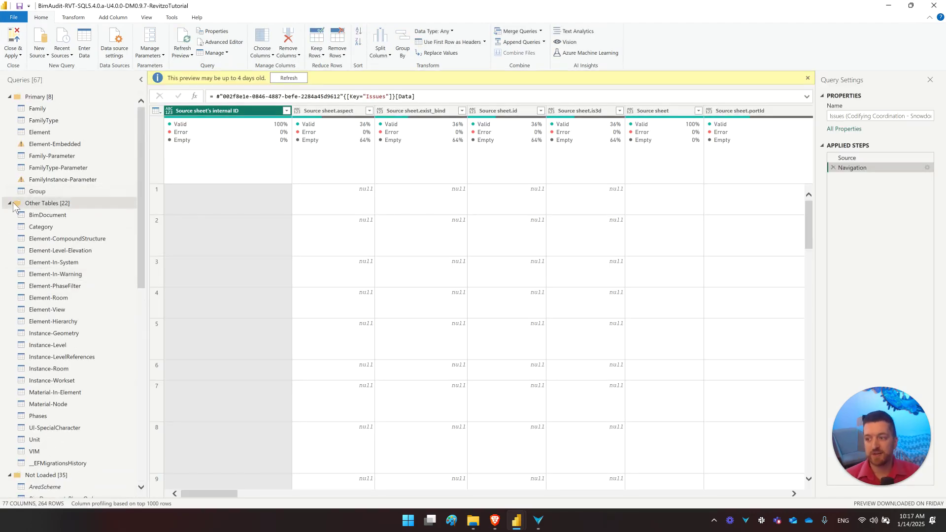
left_click(10, 203)
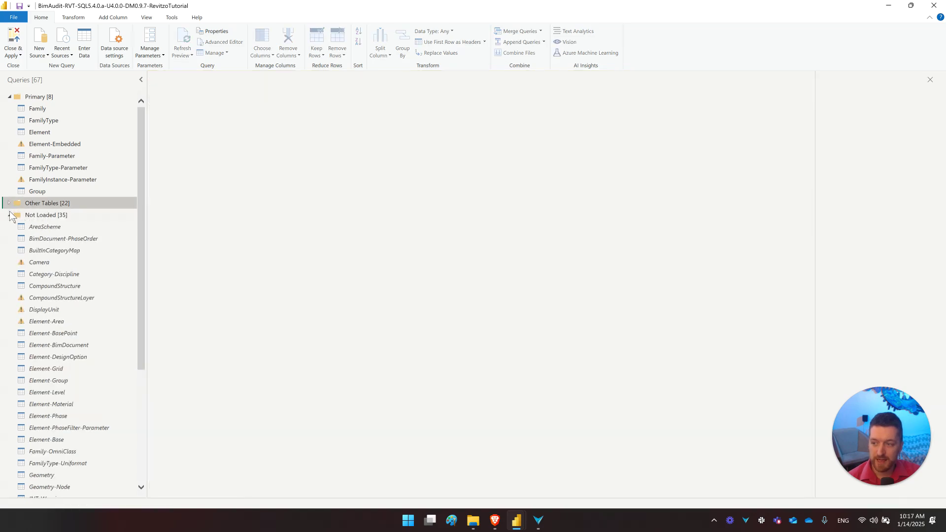
left_click(9, 215)
left_click(66, 252)
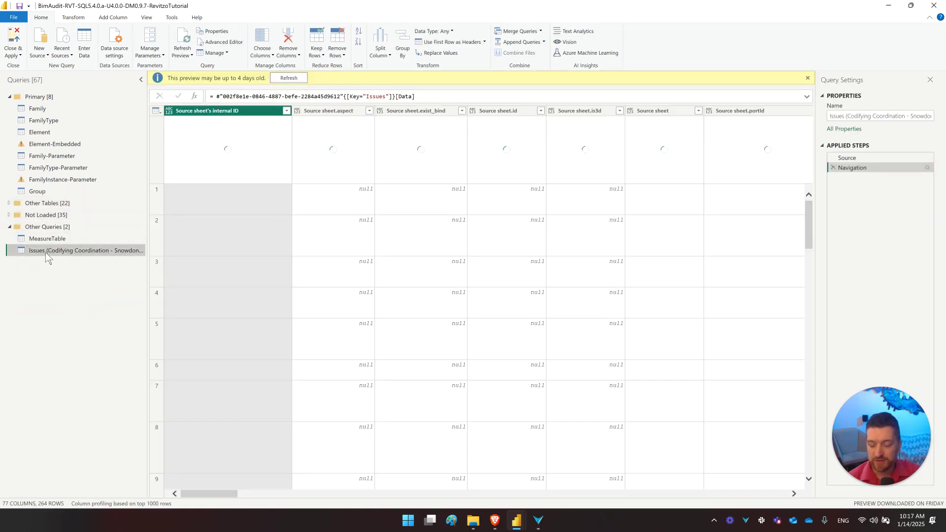
double_click(125, 250)
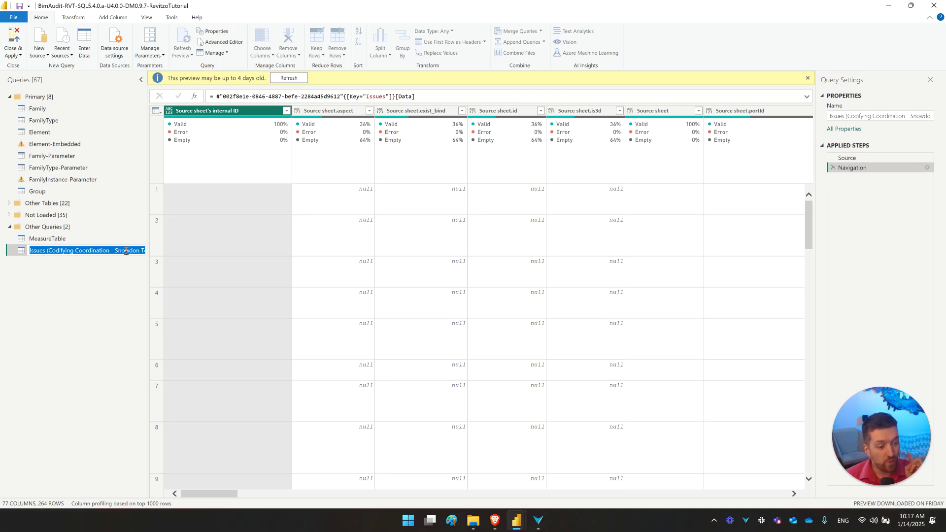
type("Revizto Issues")
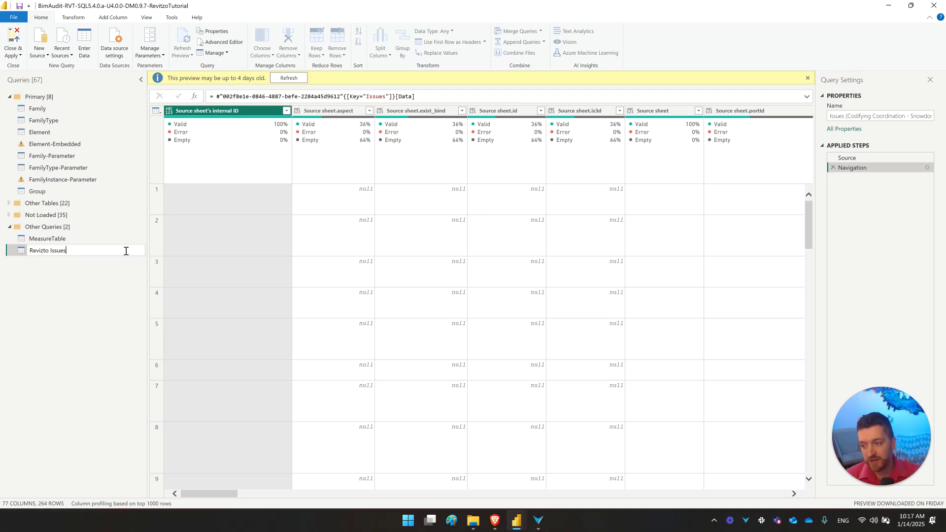
key("Return")
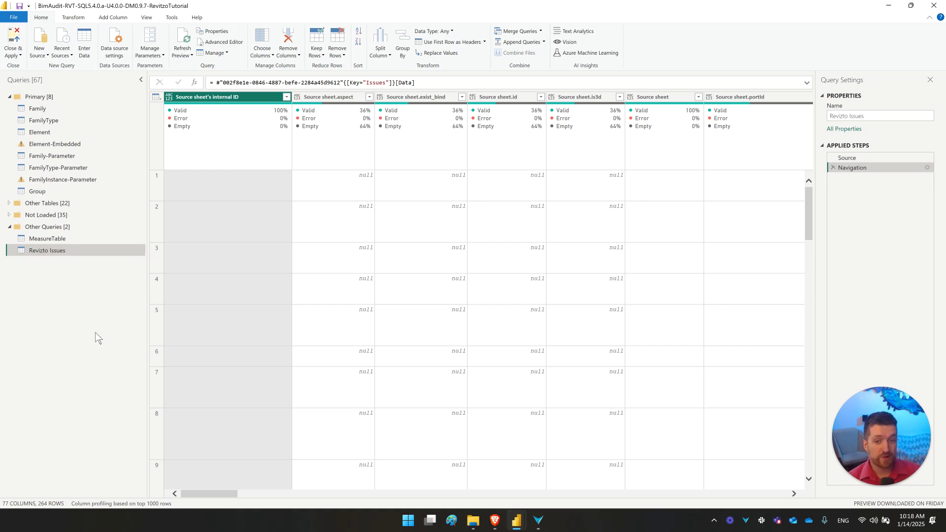
Review the data preview options for monospaced text, whitespace, column quality, column distribution and column profile.
left_click(147, 18)
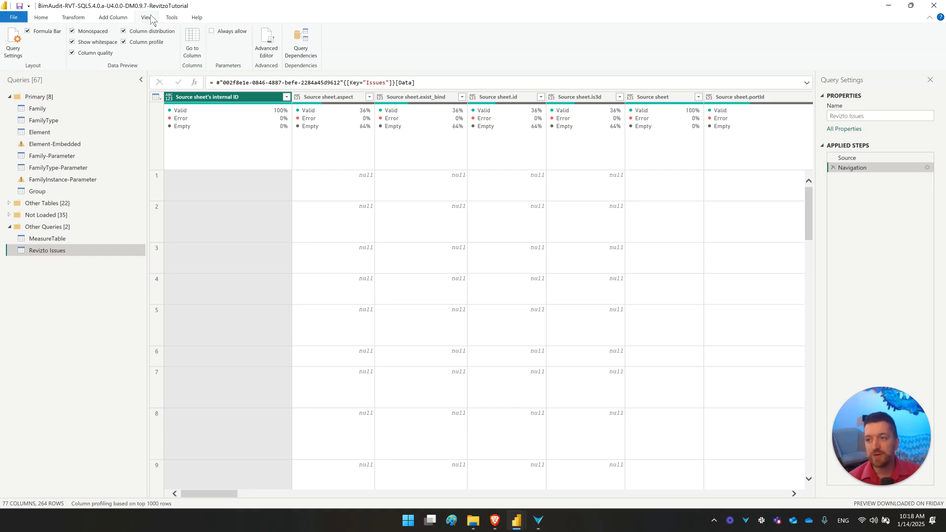
left_click(94, 32)
left_click(94, 42)
left_click(96, 54)
left_click(140, 43)
left_click(103, 33)
left_click(105, 42)
left_click(127, 42)
left_click(106, 53)
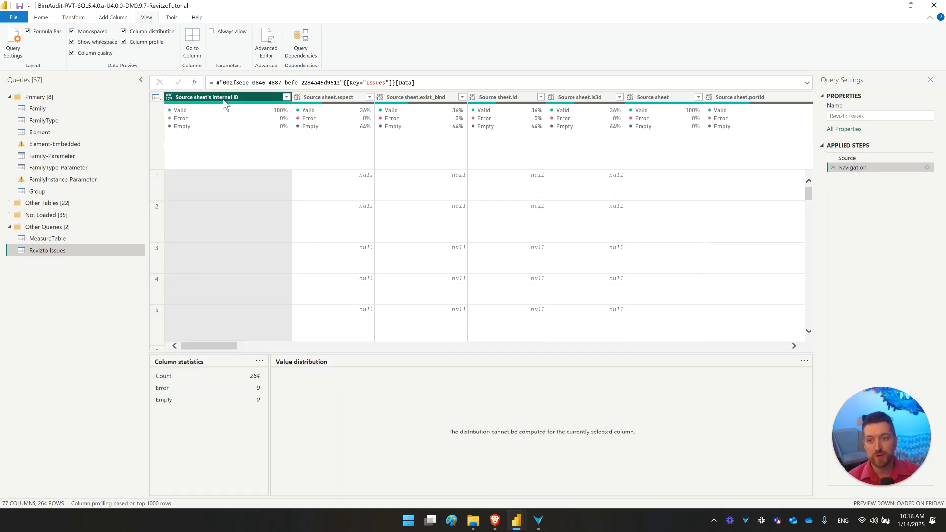
Inspect the list of values in the Source sheet's internal ID column without filtering it.
left_click(324, 99)
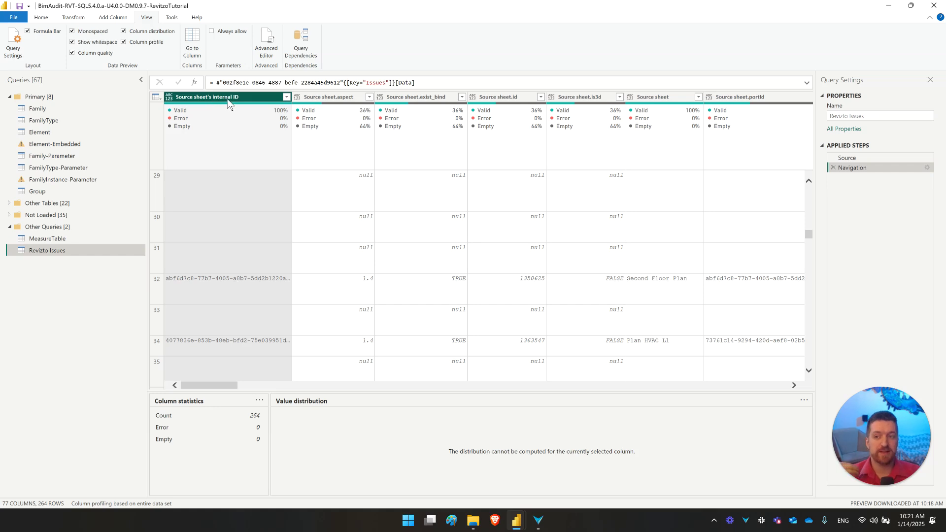
left_click(286, 97)
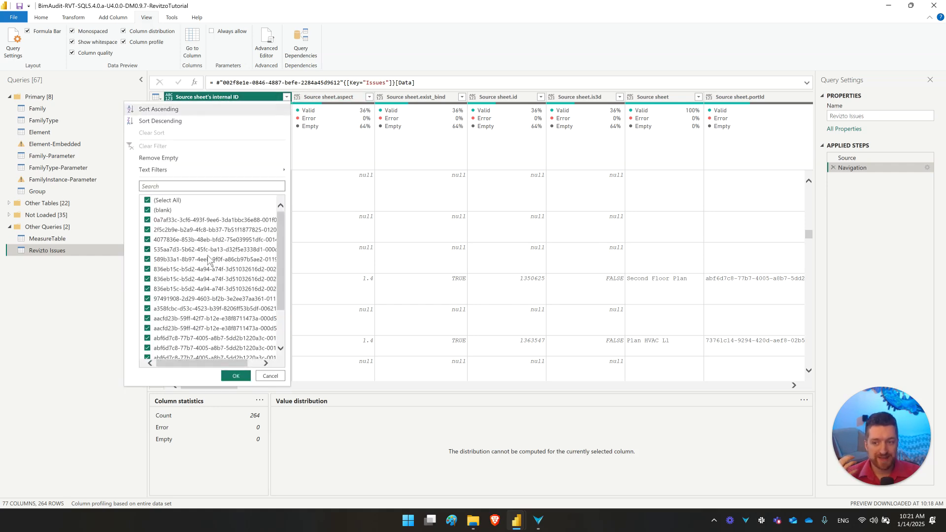
left_click(311, 191)
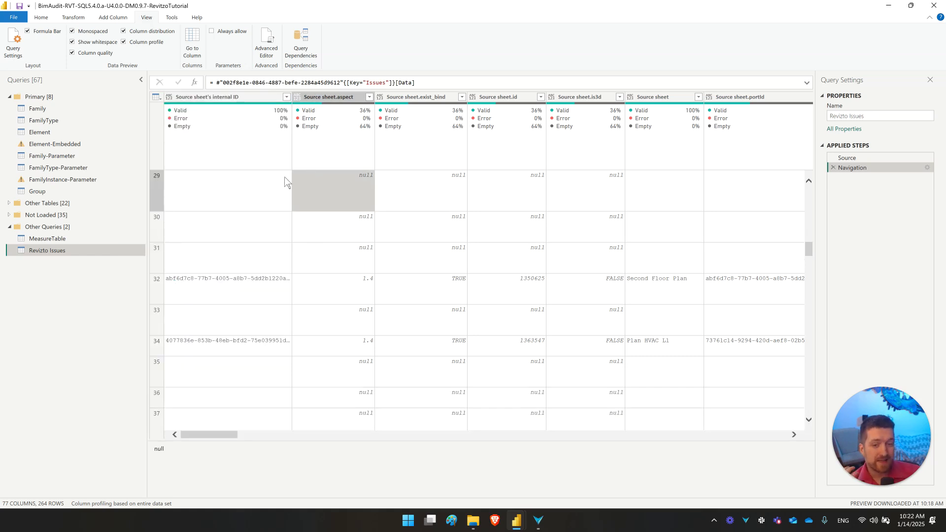
Remove the Source sheet's internal ID column and try range-selecting the columns from Source sheet.aspect to Source sheet.portId.
left_click(247, 97)
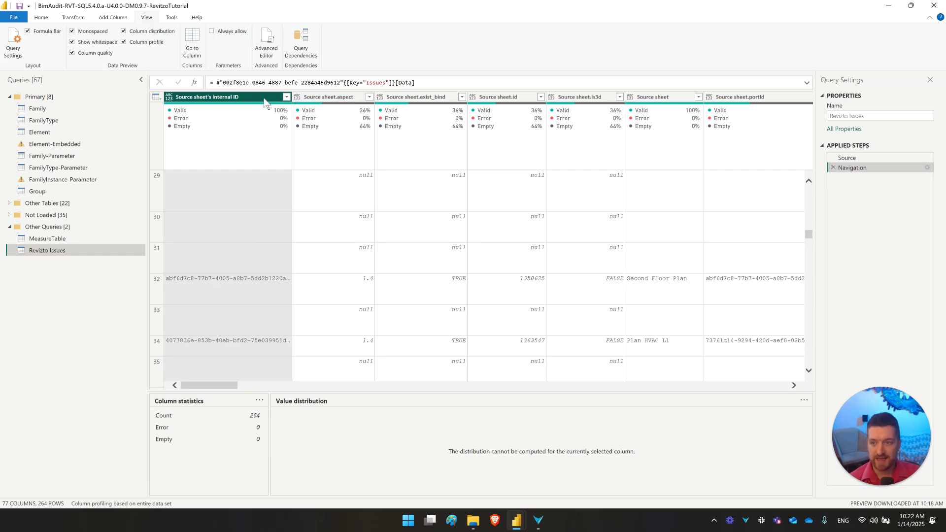
key("Delete")
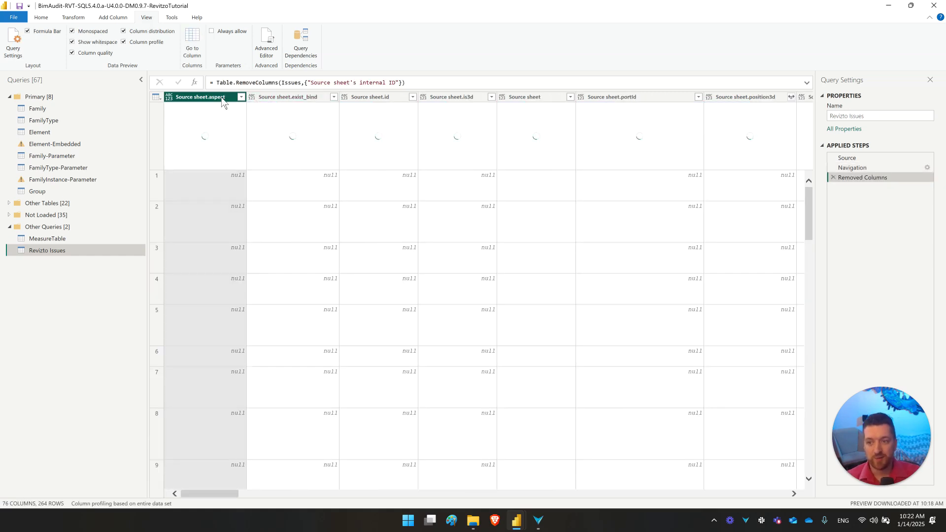
left_click(456, 97, "shift")
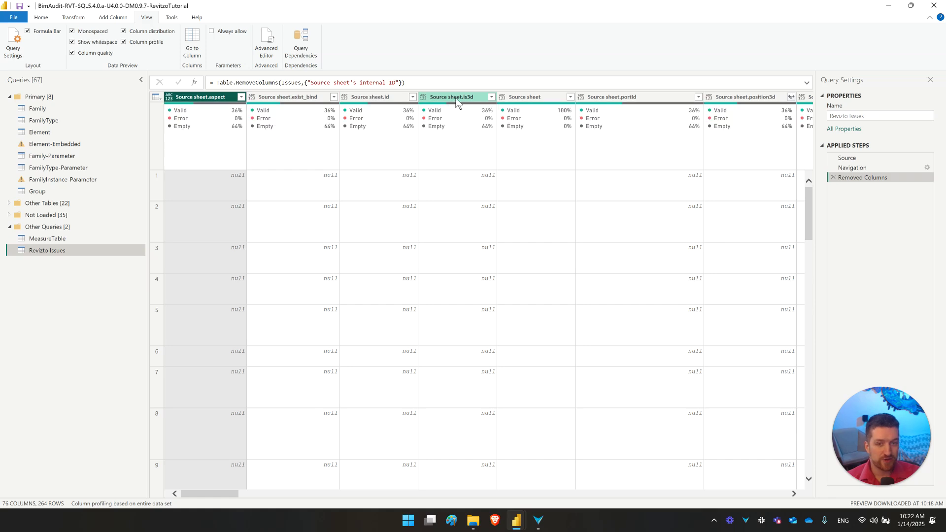
left_click(623, 97, "shift")
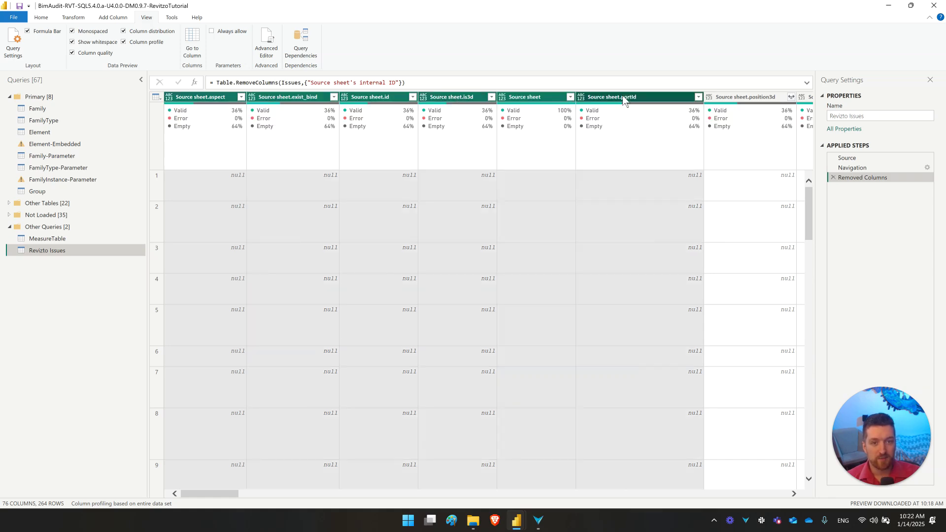
left_click(526, 96, "ctrl")
left_click(468, 97, "ctrl")
left_click(377, 97, "ctrl")
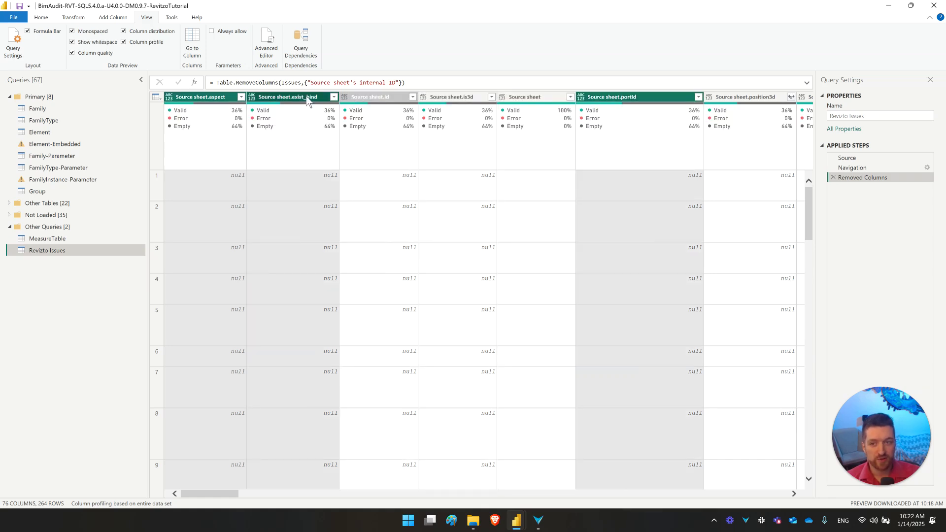
left_click(306, 97, "ctrl")
left_click(215, 96, "ctrl")
Remove the seven adjacent columns from Source sheet.aspect through Source sheet.position3d.
left_click(215, 96)
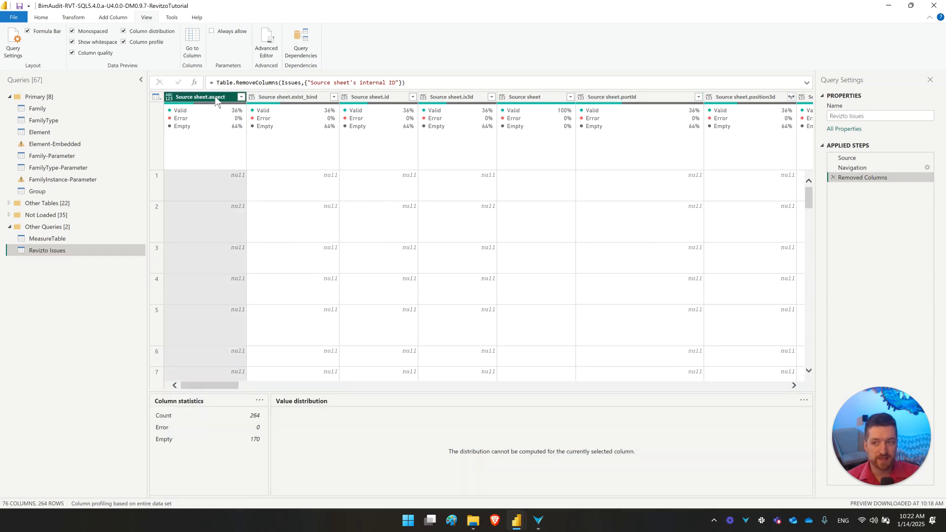
left_click(299, 97, "ctrl")
left_click(392, 96, "ctrl")
left_click(457, 97, "ctrl")
left_click(519, 99, "ctrl")
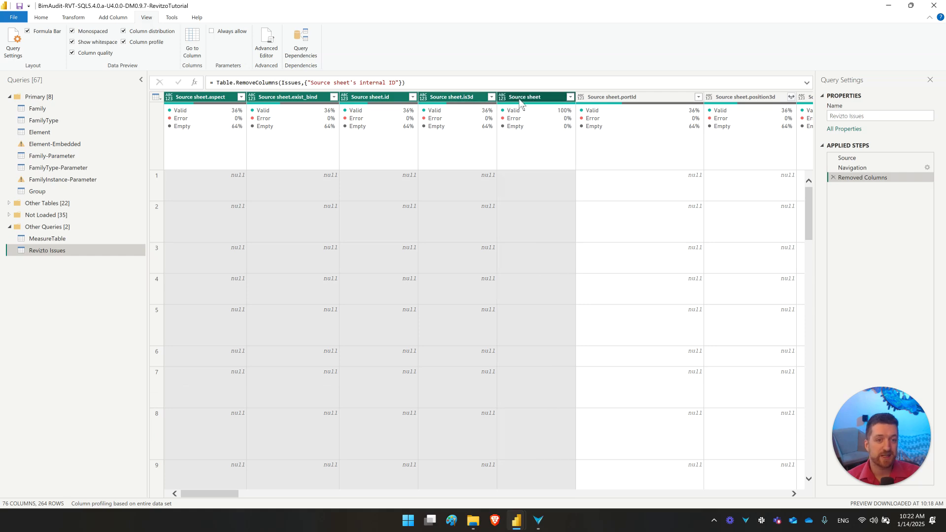
left_click(616, 101, "ctrl")
left_click(755, 102, "ctrl")
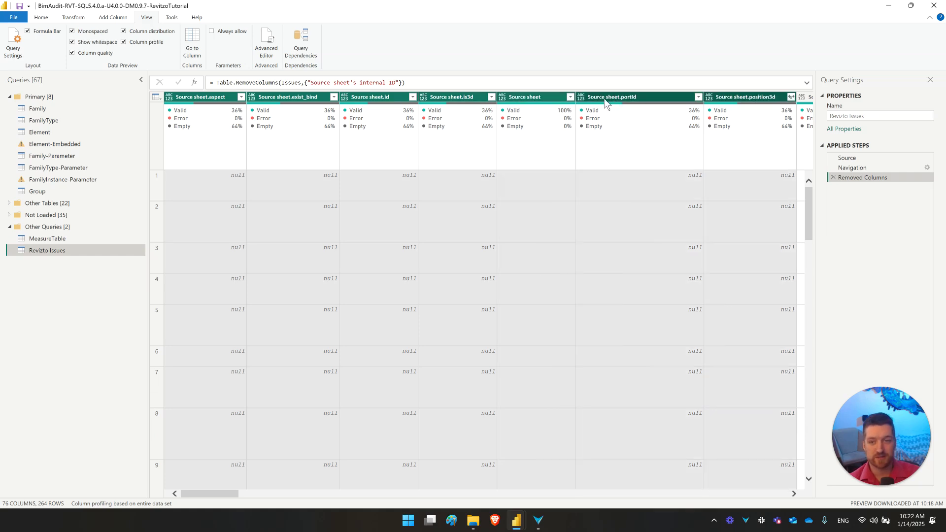
key("Delete")
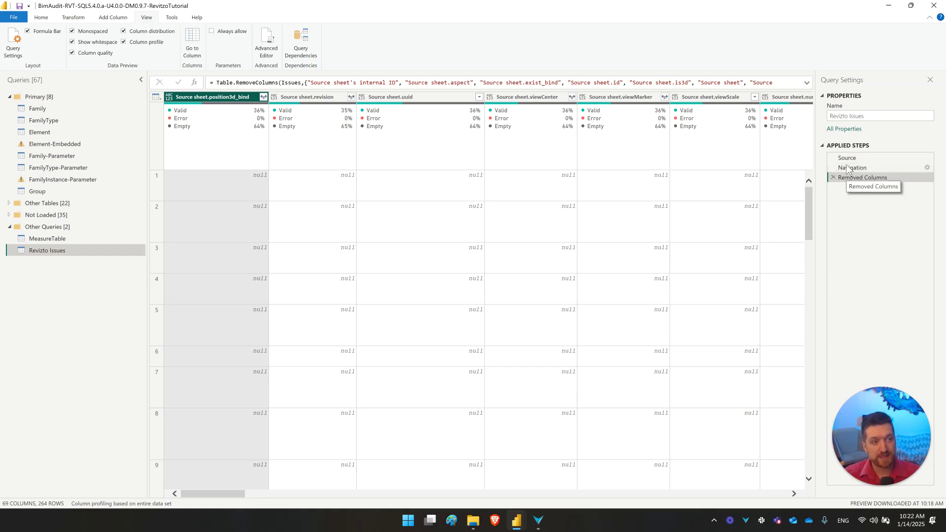
Delete the Removed Columns step from the query's applied steps.
left_click(807, 83)
left_click(807, 83)
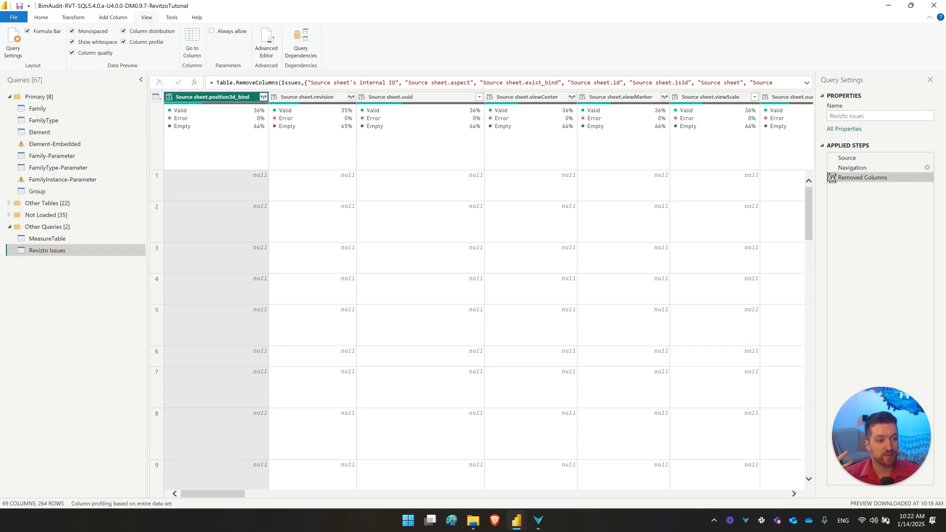
left_click(833, 178)
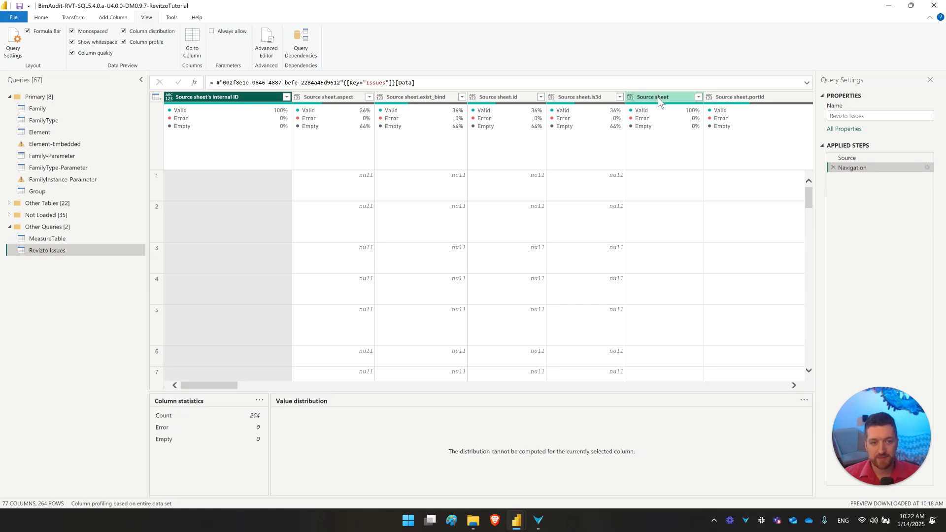
Remove all Source sheet columns, from Source sheet's internal ID through Source sheet.viewScale and Source sheet.number.
left_click(749, 96, "shift")
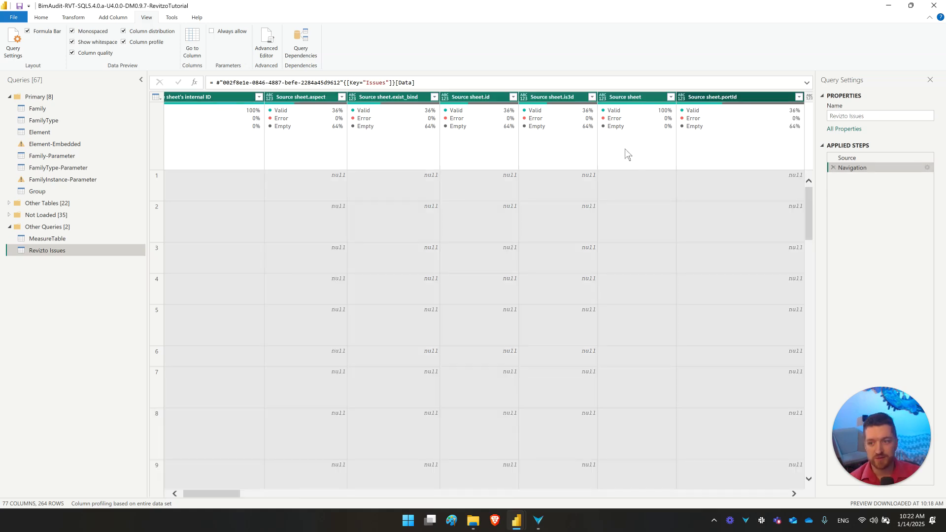
key("Delete")
left_click(303, 97, "shift")
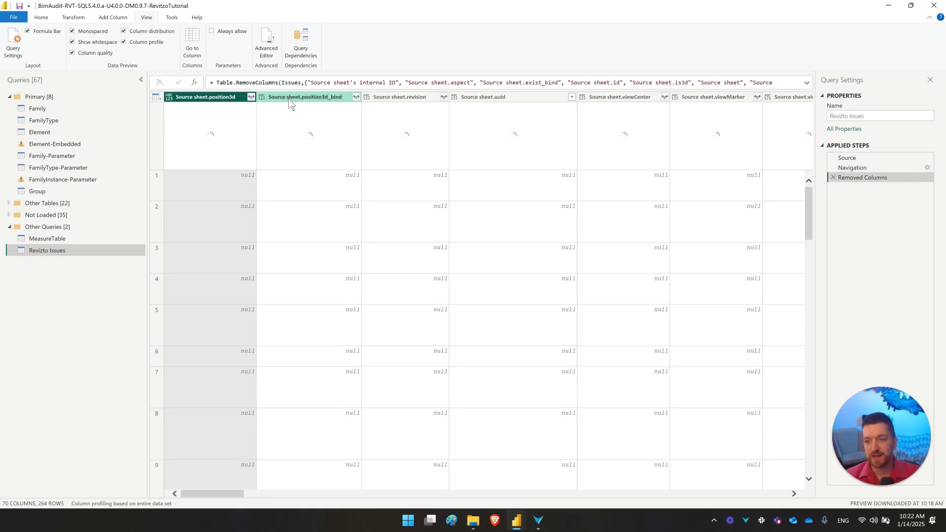
left_click(404, 97, "shift")
left_click(492, 97, "shift")
left_click(621, 97, "shift")
left_click(703, 97, "shift")
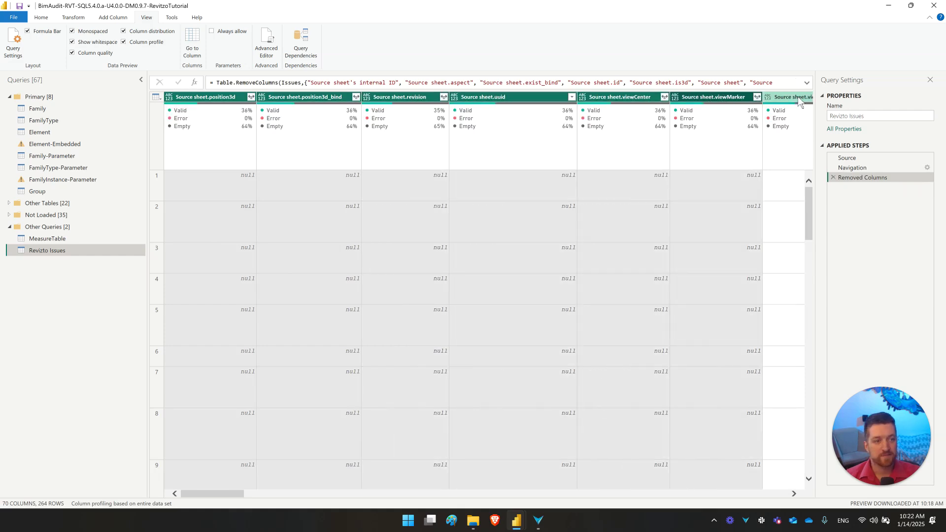
left_click(797, 96, "shift")
key("Delete")
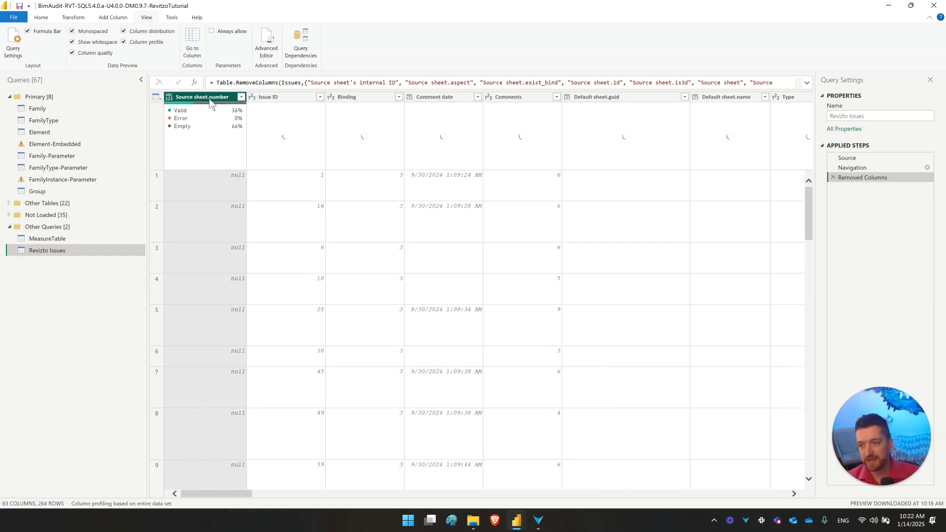
key("Delete")
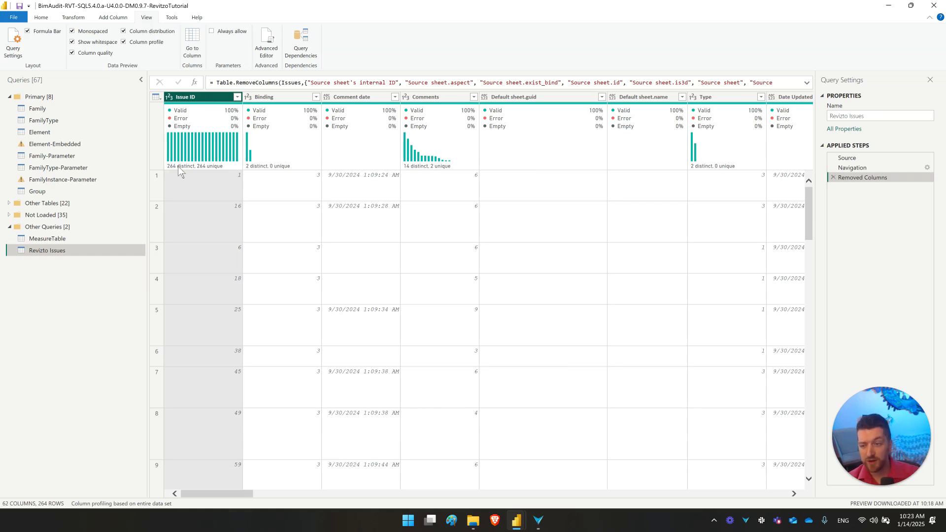
Check the distinct values of the Binding column without filtering it, and remove the column.
mouse_move(173, 169)
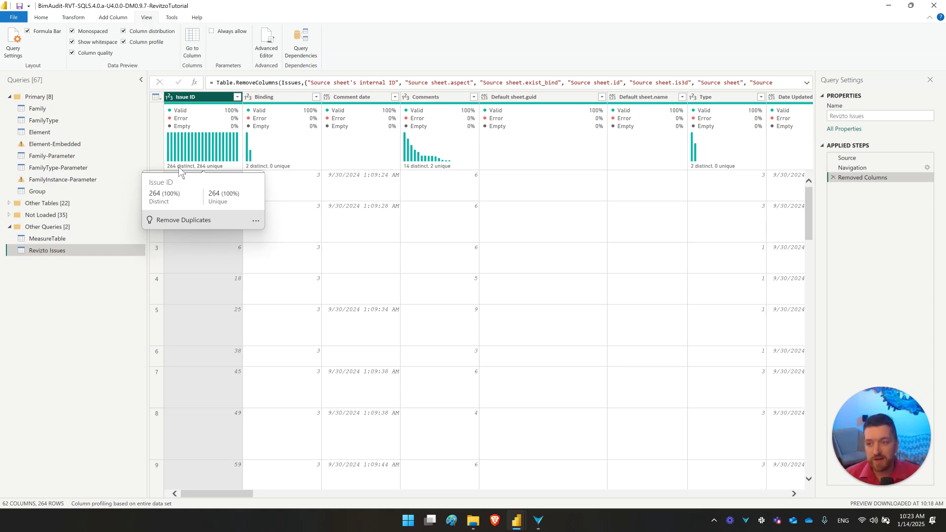
left_click(289, 98)
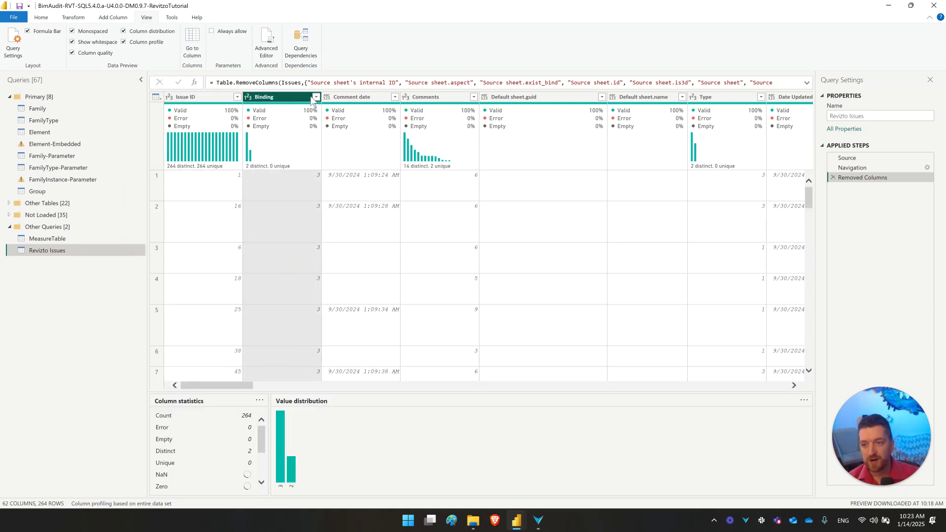
left_click(316, 97)
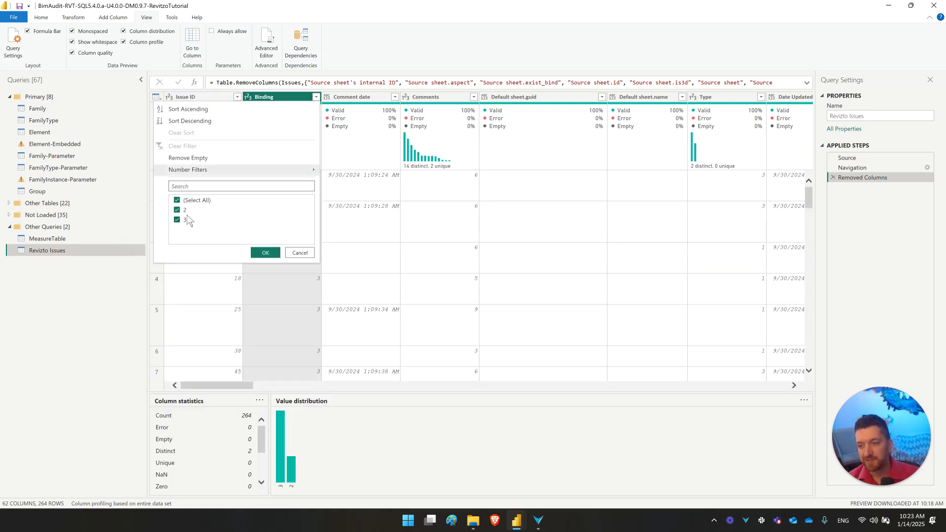
left_click(310, 253)
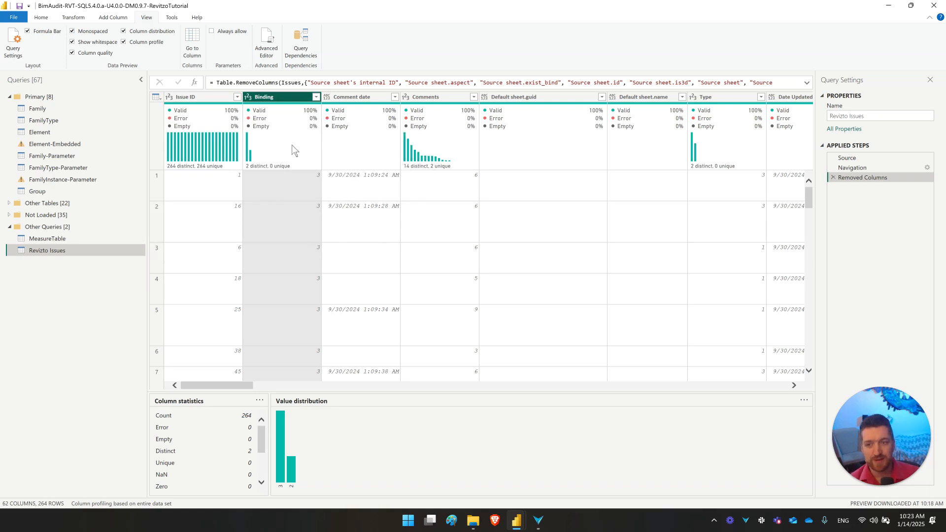
mouse_move(291, 144)
key("Delete")
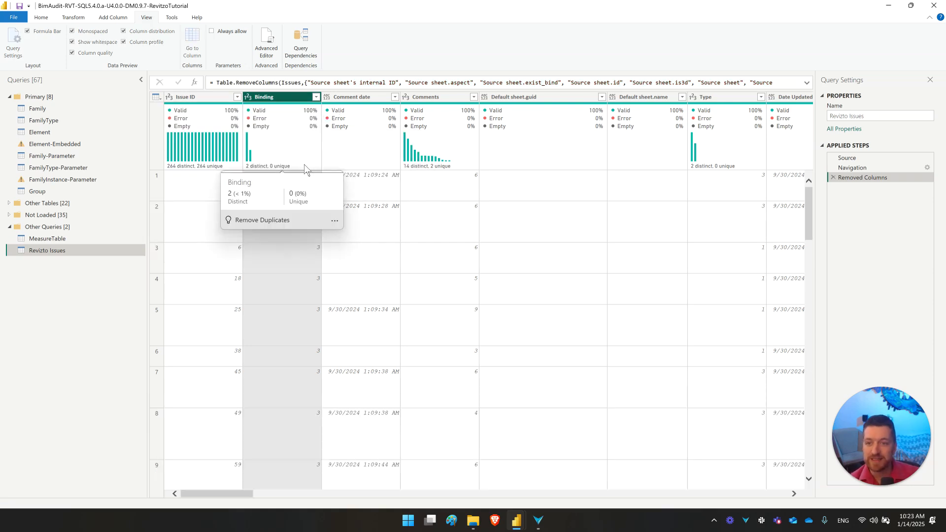
Remove the Default sheet.guid and Default sheet.name columns.
left_click(367, 98)
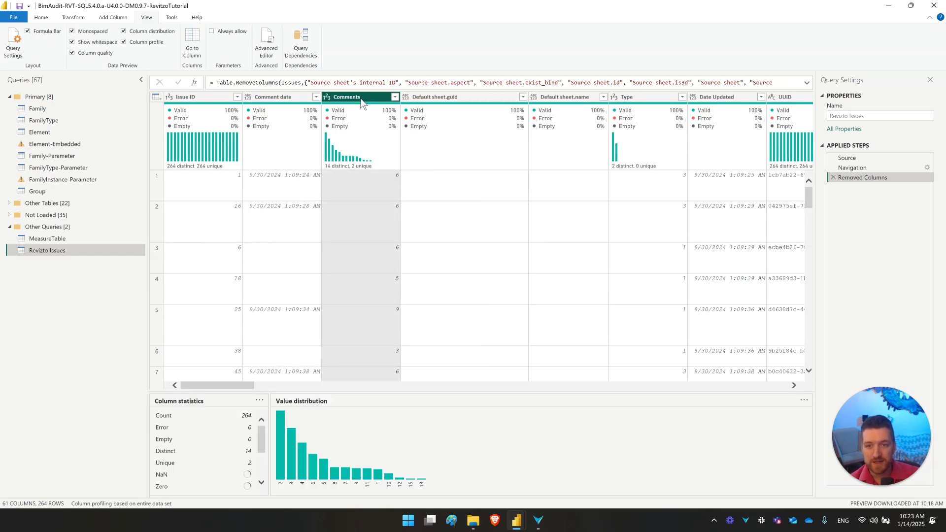
left_click(419, 99)
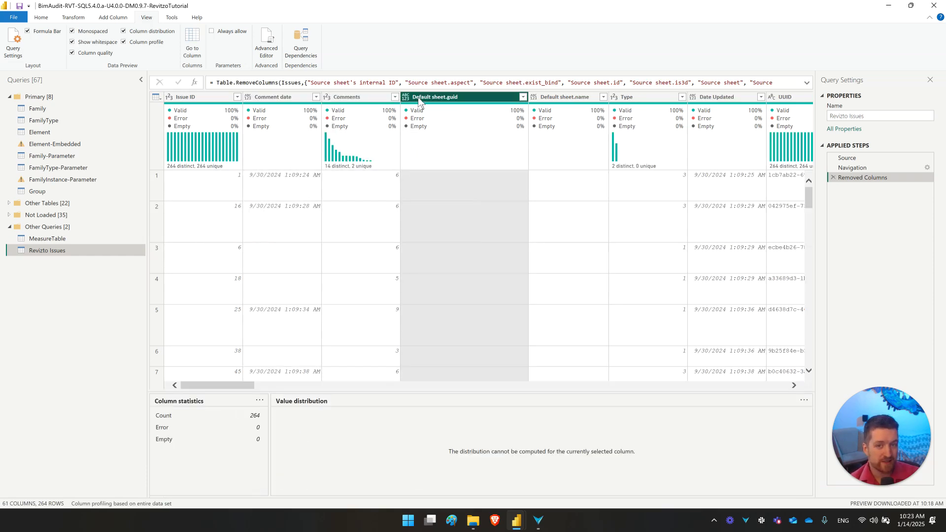
left_click(546, 99, "ctrl")
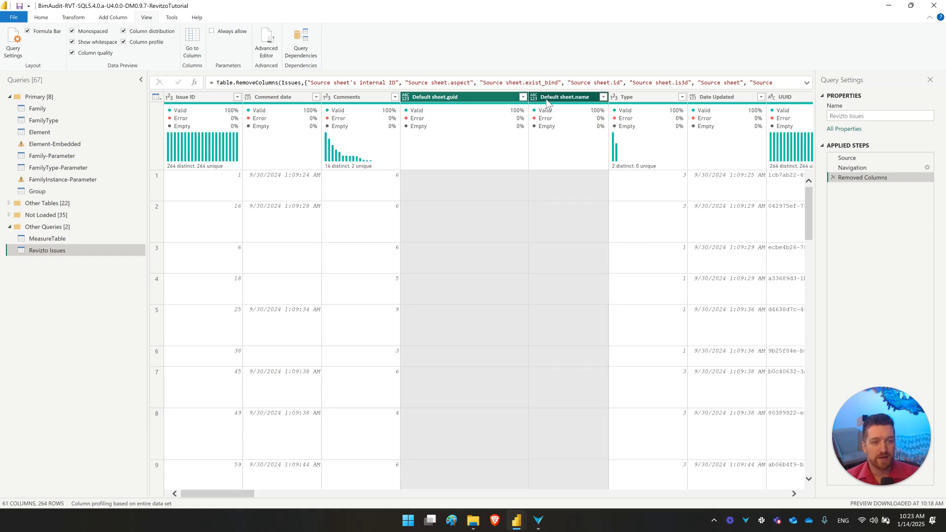
key("Delete")
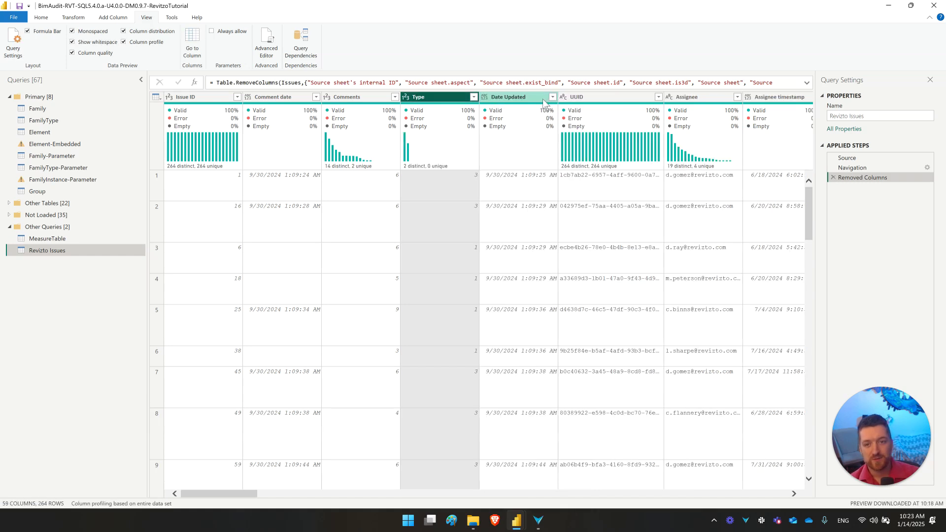
Check the Type column's values and remove the column.
left_click(474, 97)
left_click(474, 98)
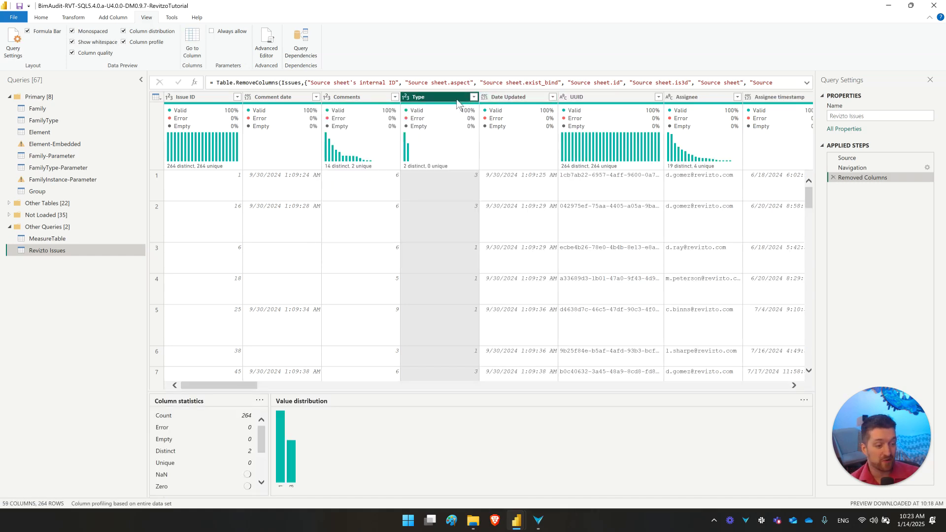
key("Delete")
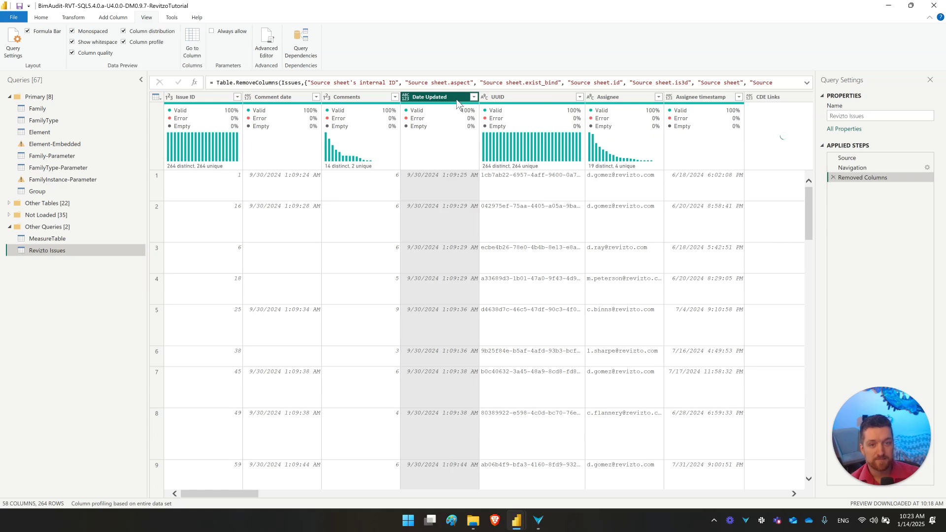
Remove the CDE Links and Procore RFI columns with their timestamps, plus the Assignee, Date Created, Deadline and Priority timestamp columns.
scroll(473, 98, "right", 3)
left_click(491, 94)
left_click_drag(269, 379, 290, 378)
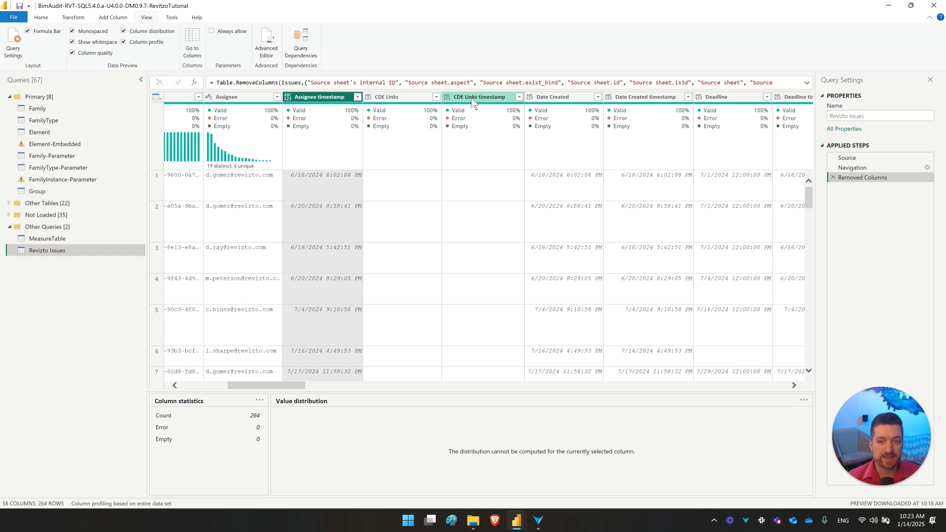
left_click(388, 96, "ctrl")
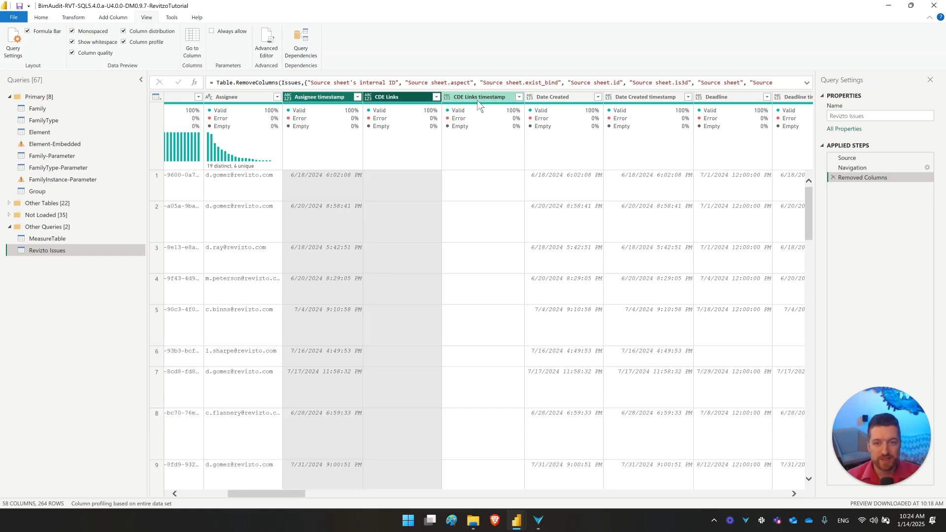
left_click(479, 97, "ctrl")
left_click(643, 96, "ctrl")
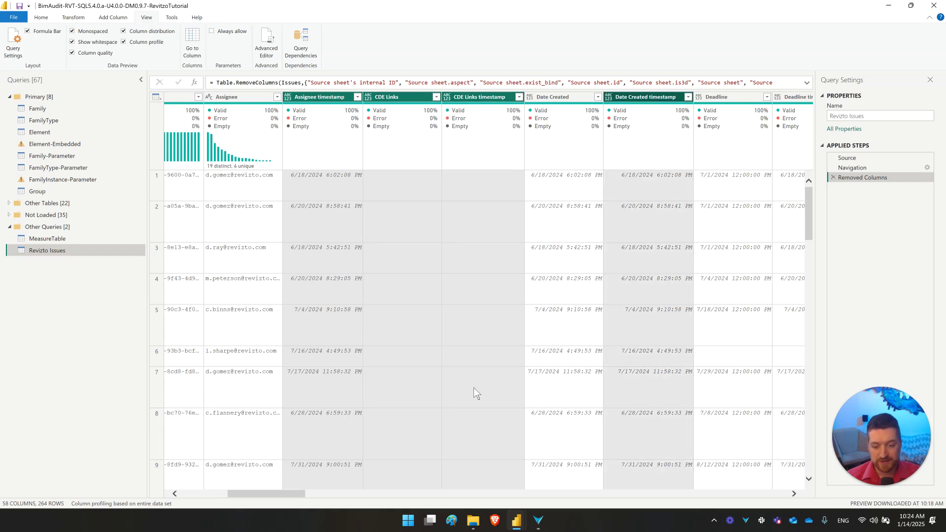
left_click_drag(267, 495, 316, 493)
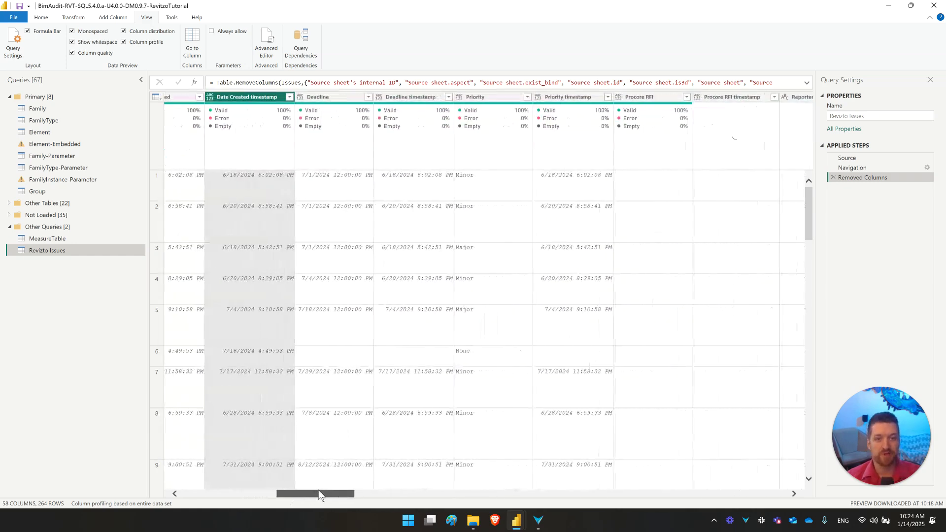
left_click(416, 96, "ctrl")
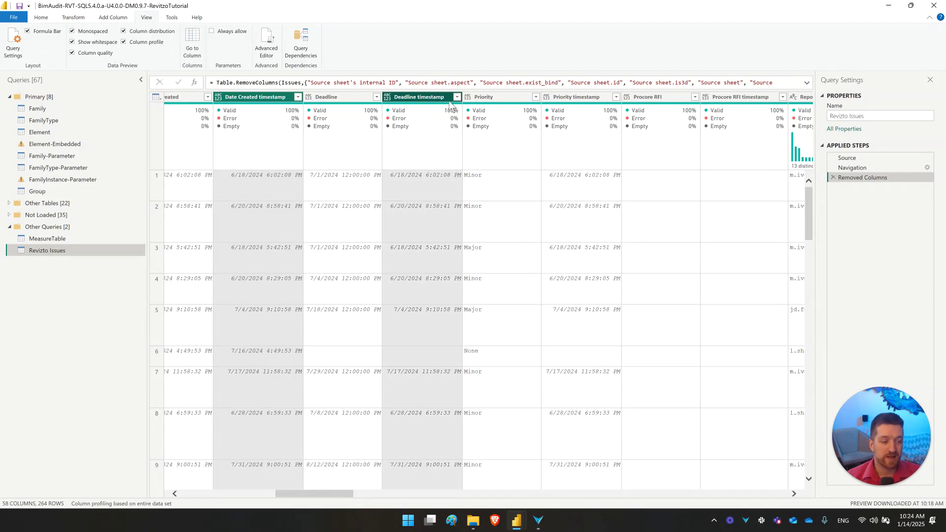
left_click(577, 97, "ctrl")
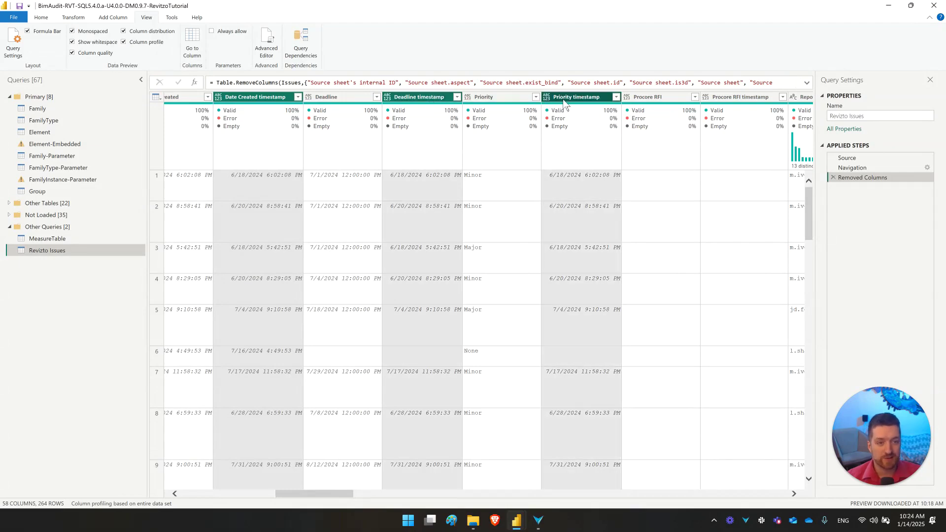
left_click(754, 98, "ctrl")
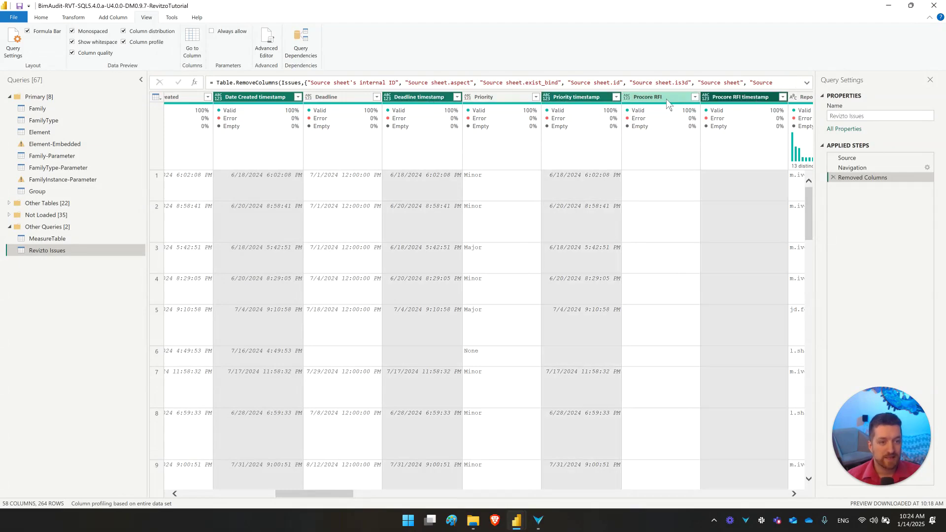
left_click(666, 99, "ctrl")
left_click_drag(346, 495, 377, 495)
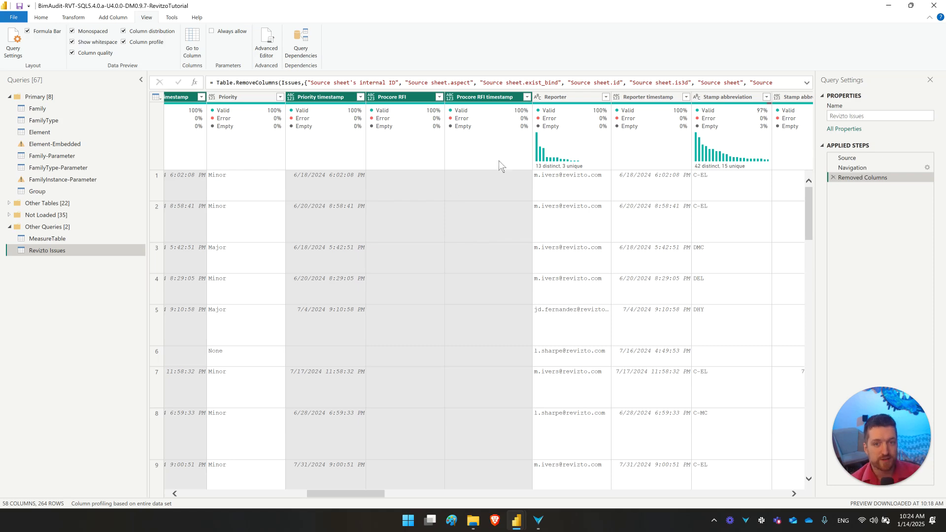
key("Delete")
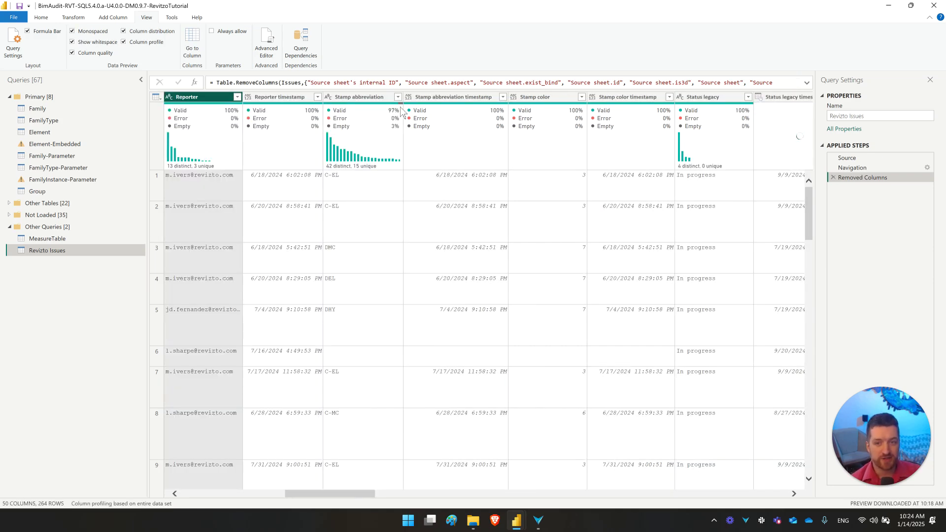
Remove the Reporter, Stamp abbreviation, Stamp color, Status and Tags timestamp columns, plus Status legacy, Status legacy timestamp and Status uuid.
key("Delete")
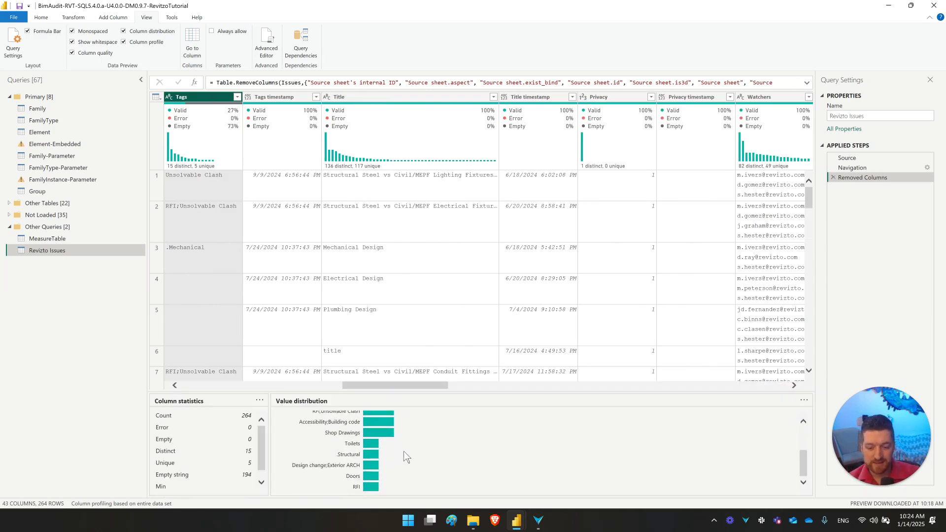
left_click(277, 97)
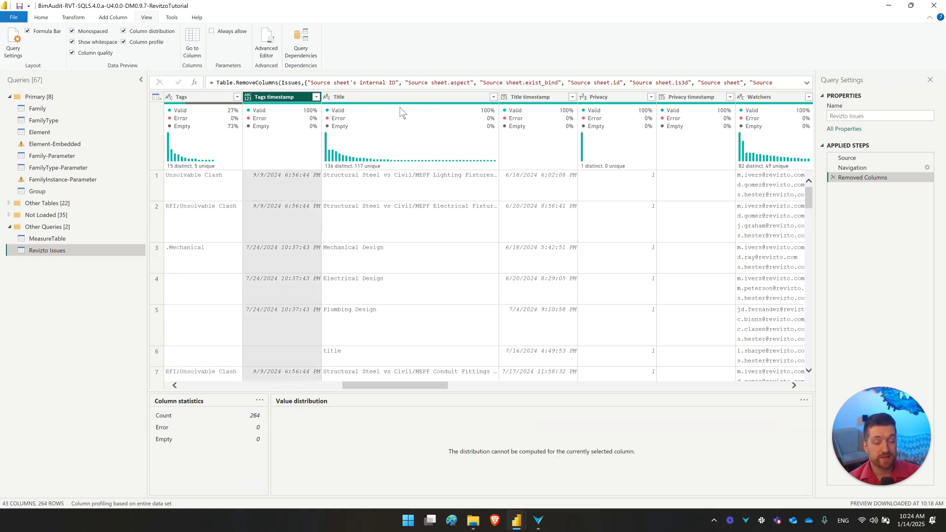
key("Delete")
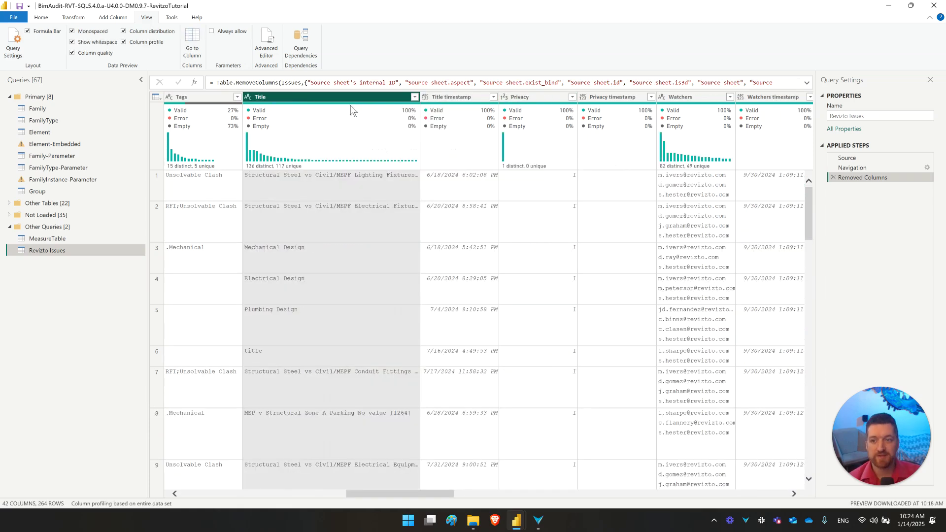
Check the Privacy column's distinct values without filtering, and remove the Privacy, Privacy timestamp and Title timestamp columns.
left_click(342, 191)
left_click(472, 99)
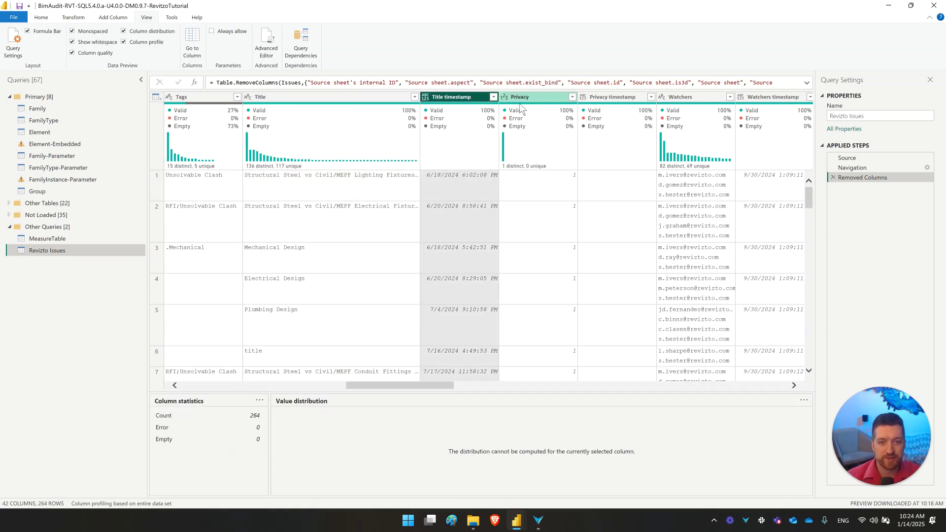
left_click(566, 100)
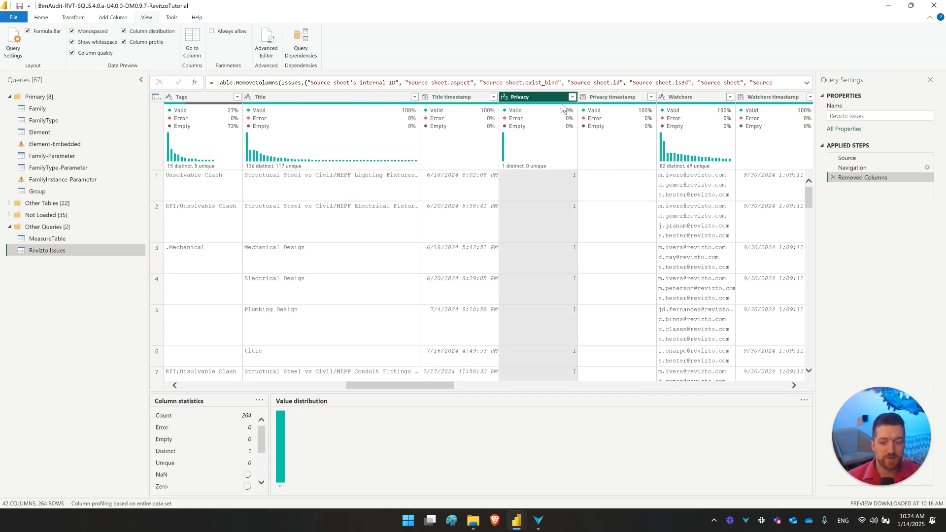
left_click(572, 97)
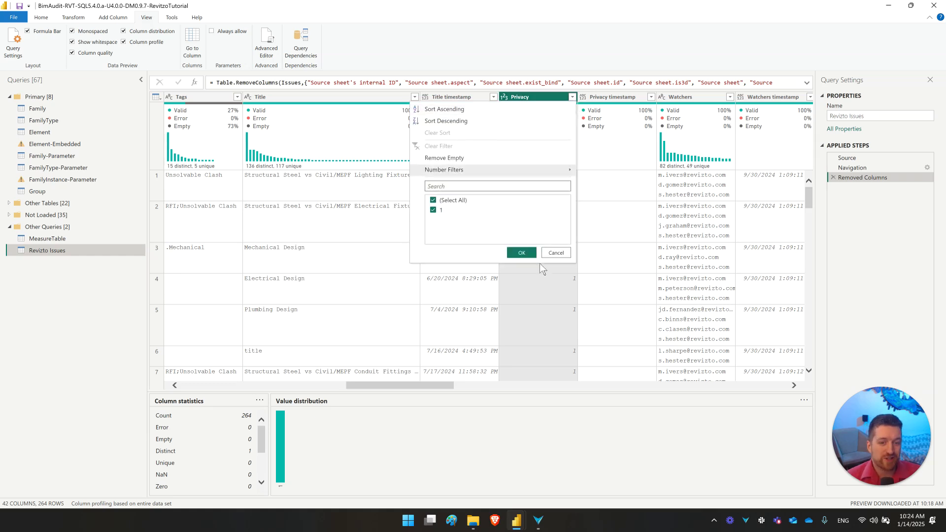
left_click(555, 253)
key("Delete")
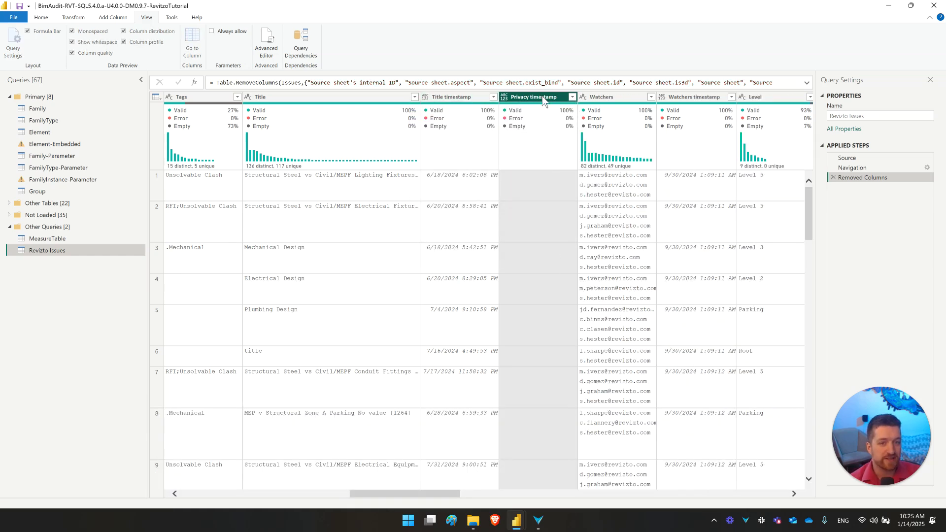
key("Delete")
left_click(462, 97)
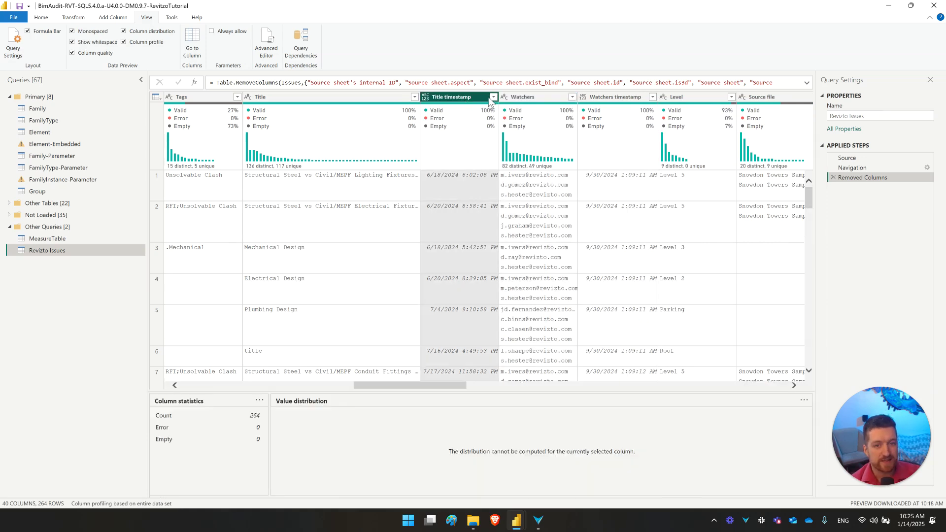
key("Delete")
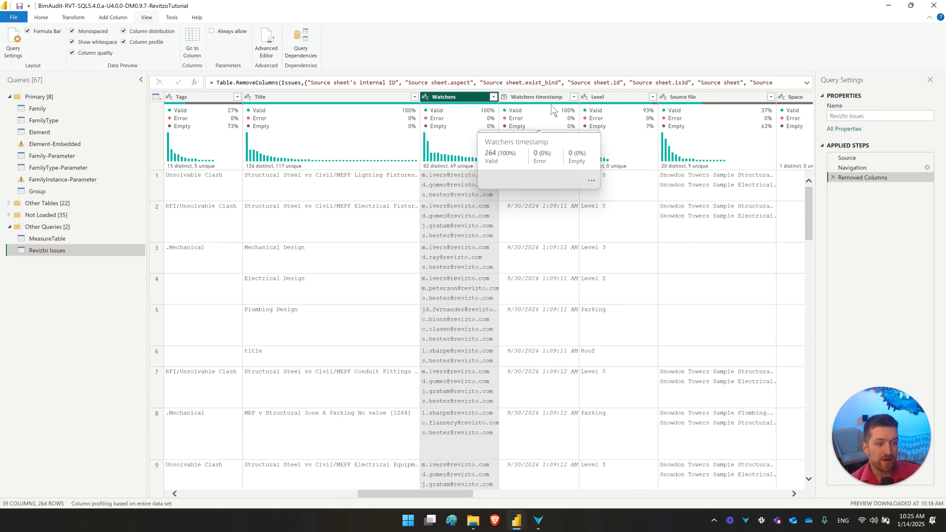
Expand the full Removed Columns formula and locate the "Privacy" entry in its column list without editing it.
left_click(547, 97)
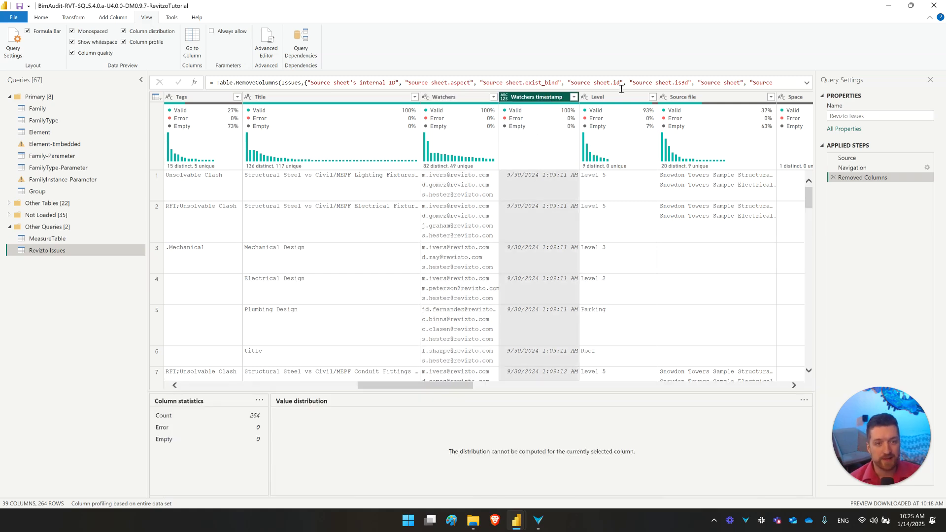
left_click(807, 83)
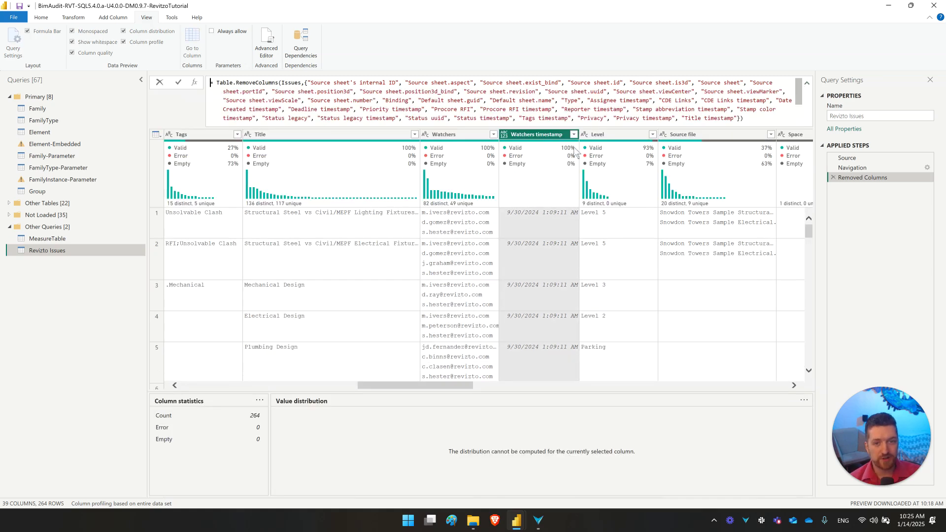
mouse_move(579, 119)
left_mouse_down()
mouse_move(602, 113)
mouse_move(578, 113)
left_mouse_up()
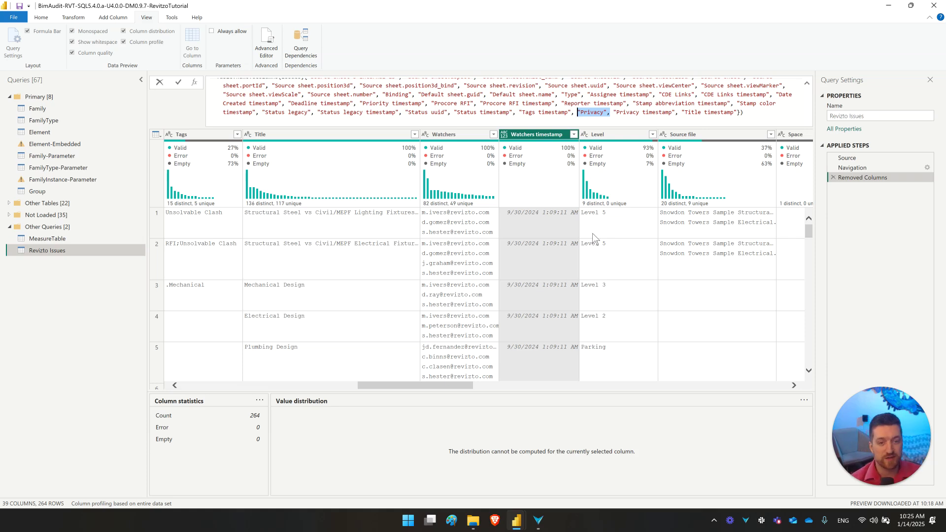
key("Escape")
Remove the Watchers timestamp, Space, Grid (number), Grid (letter) and Navisworks clash category, clash discipline and clash distance columns.
left_click_drag(438, 386, 478, 386)
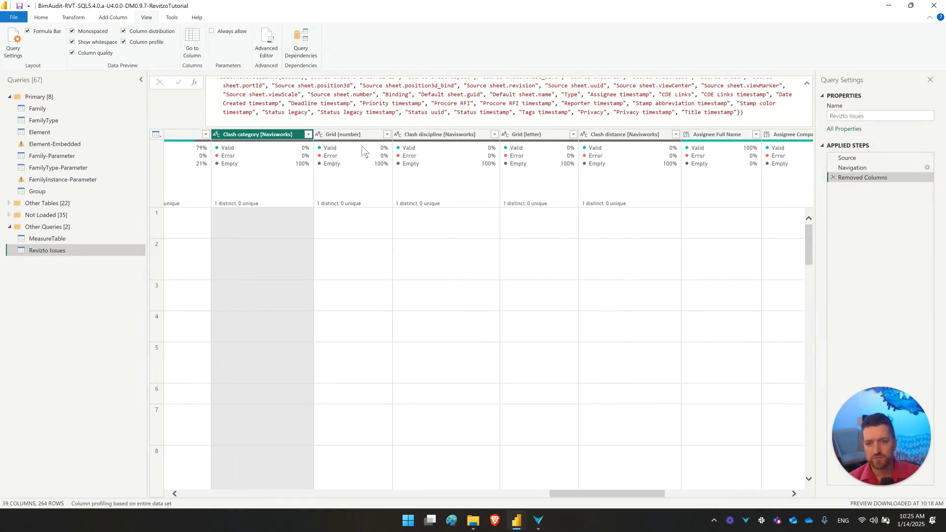
left_click(364, 134, "ctrl")
left_click(427, 134, "ctrl")
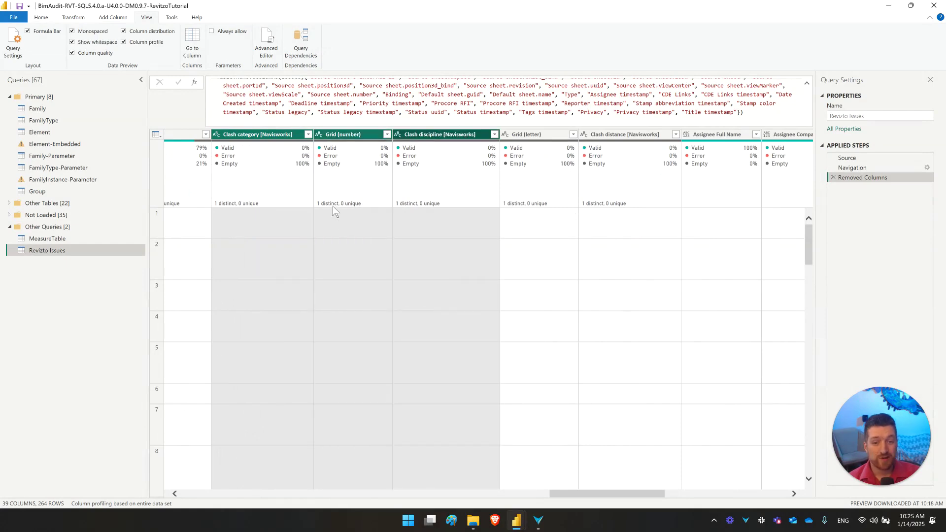
left_click(552, 134, "ctrl")
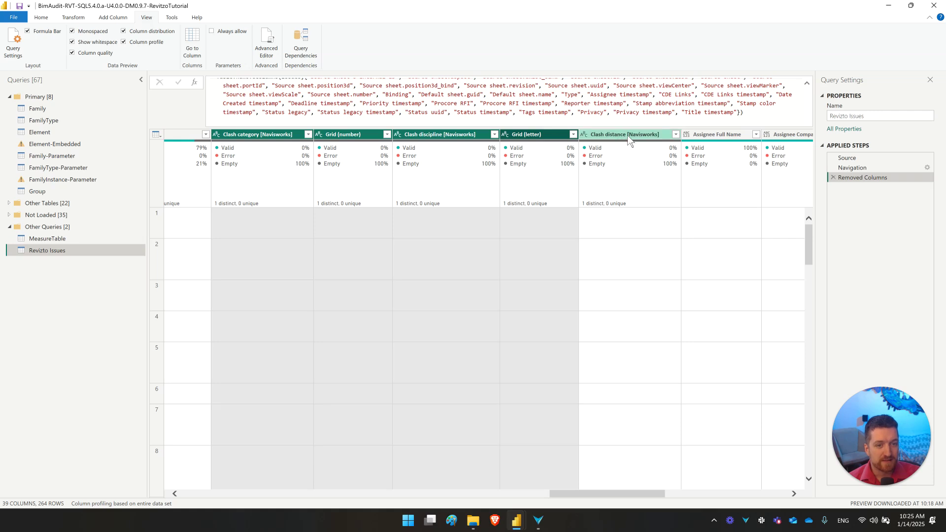
left_click(630, 134, "ctrl")
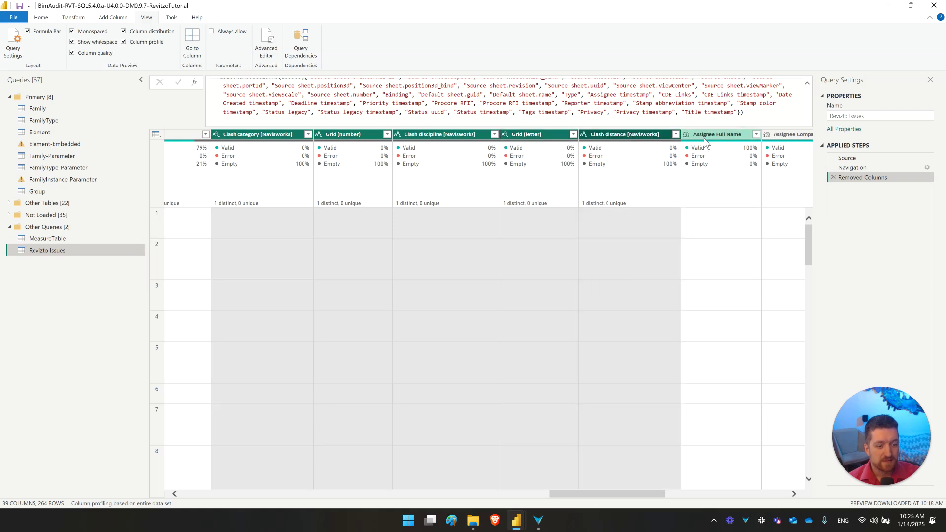
key("Delete")
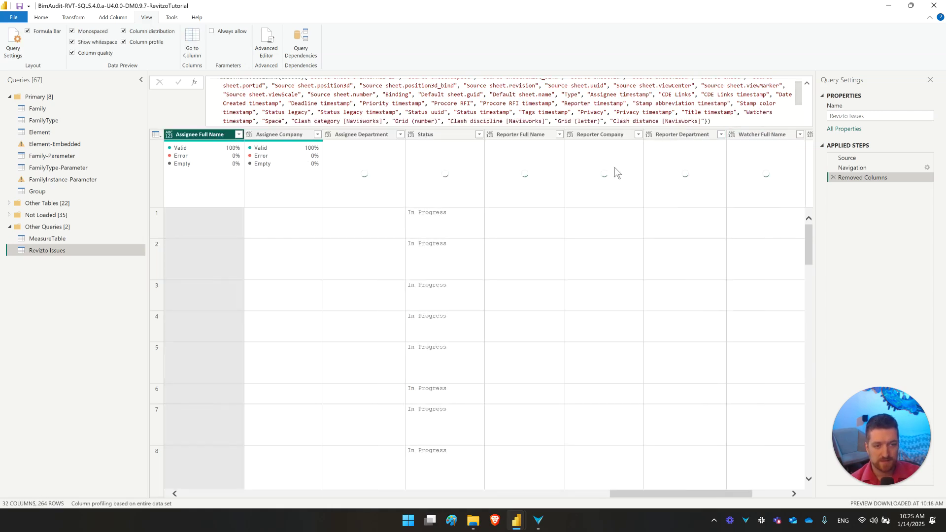
Check the Assignee Company column's distinct values without filtering, and change its data type to Text.
left_click(306, 136)
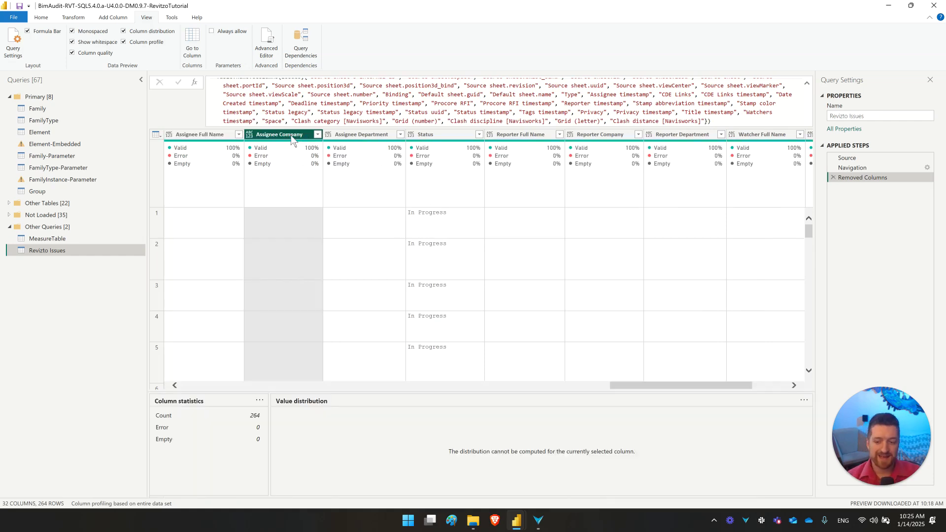
mouse_move(288, 155)
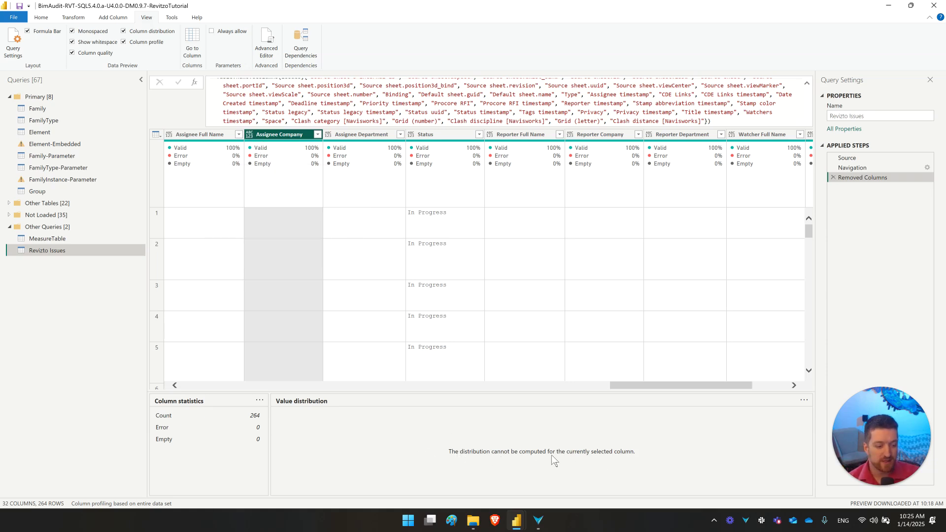
left_click(250, 134)
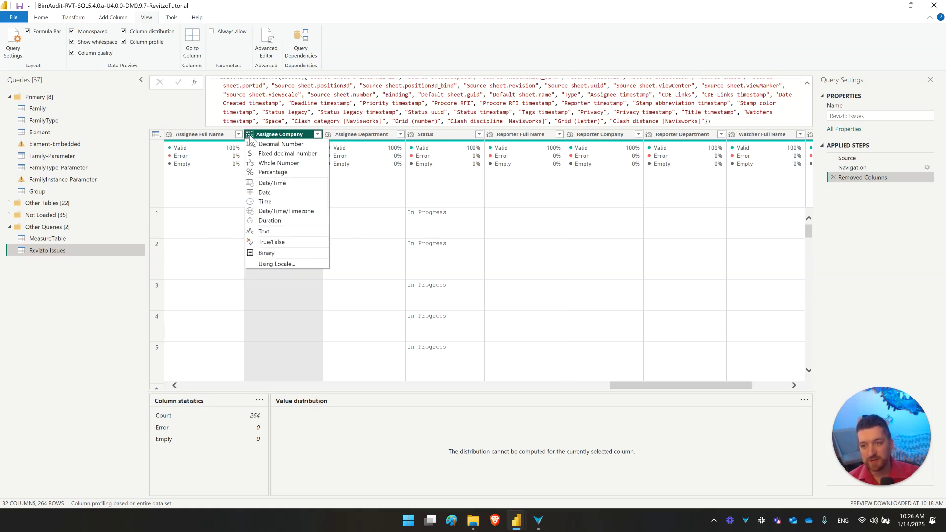
left_click(257, 134)
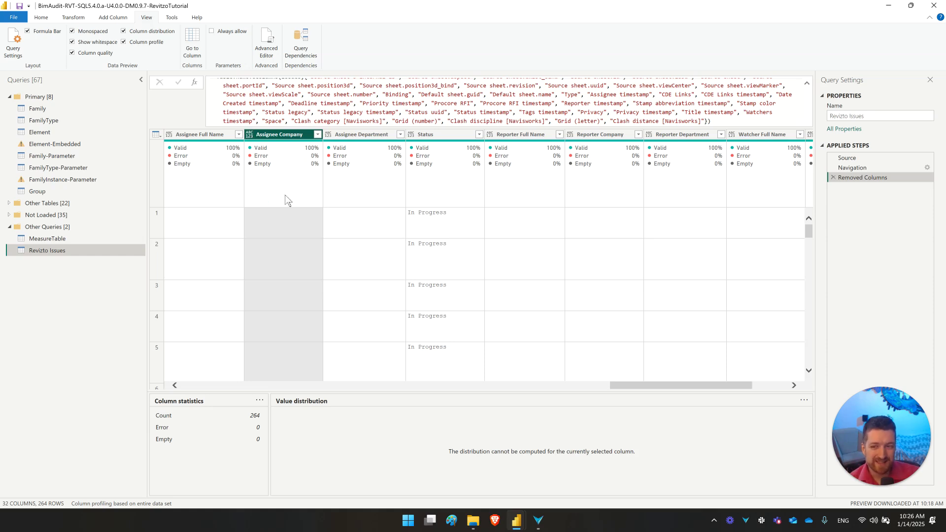
left_click(318, 135)
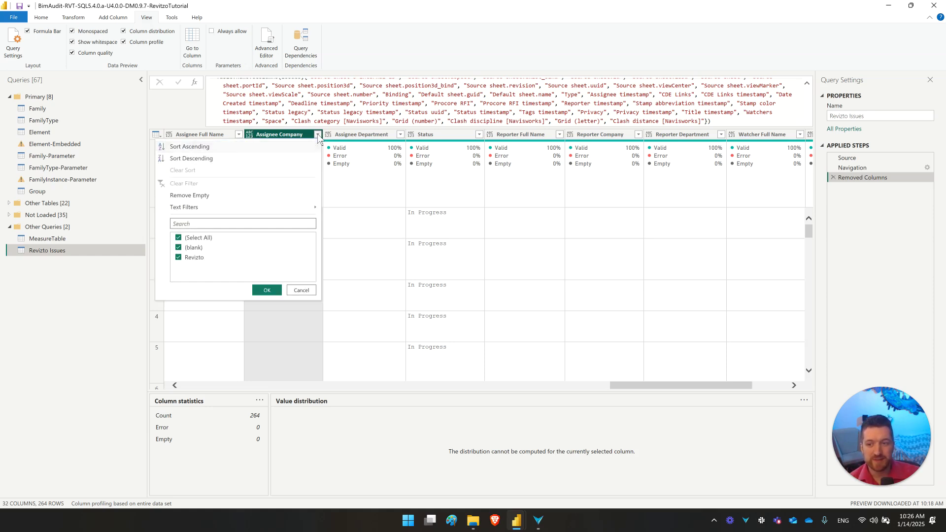
left_click(318, 135)
left_click(249, 135)
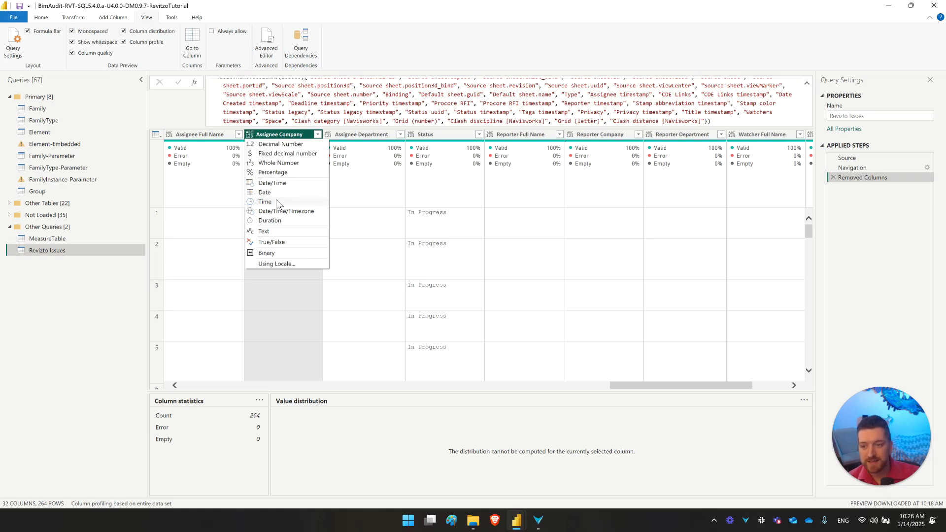
left_click(278, 232)
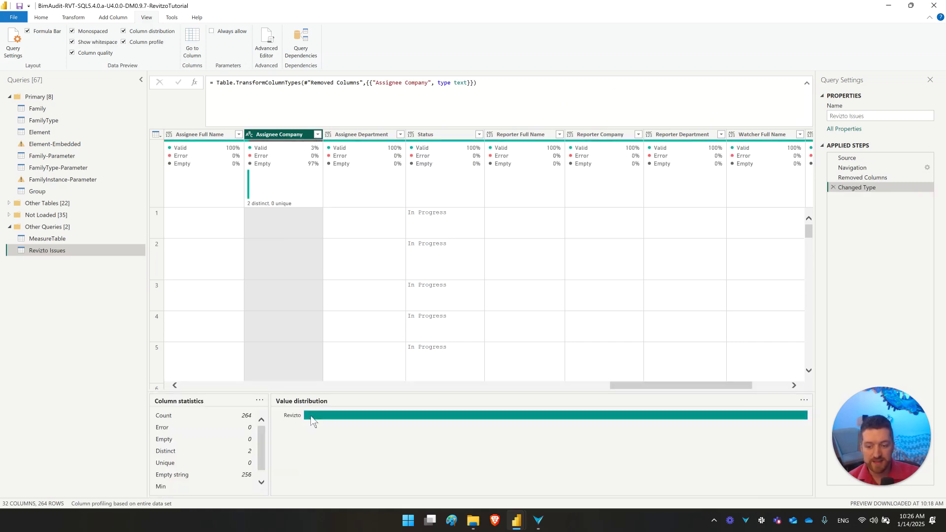
Set the Assignee Department, Reporter Full Name, Reporter Company, Reporter Department and Watcher Full Name columns to the Text data type.
left_click(329, 134)
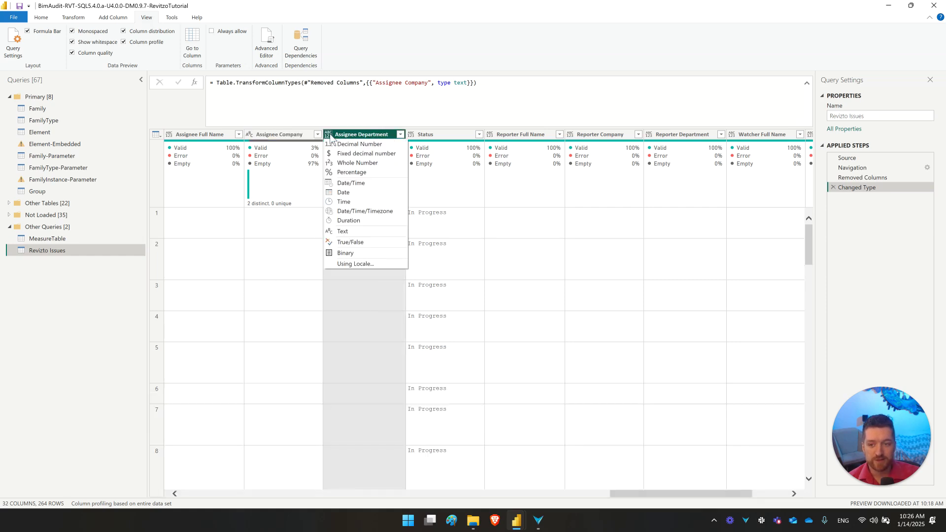
left_click(347, 232)
left_click(489, 136)
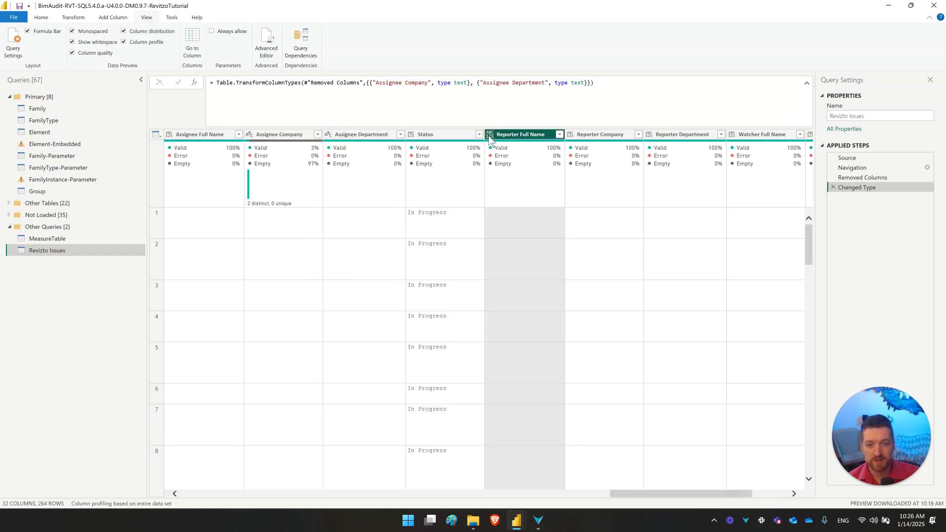
left_click(512, 232)
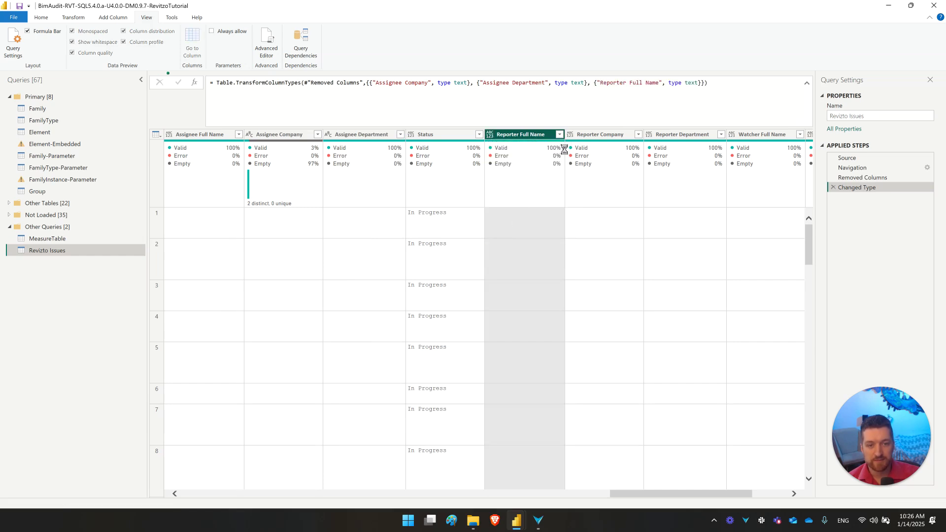
left_click(570, 134)
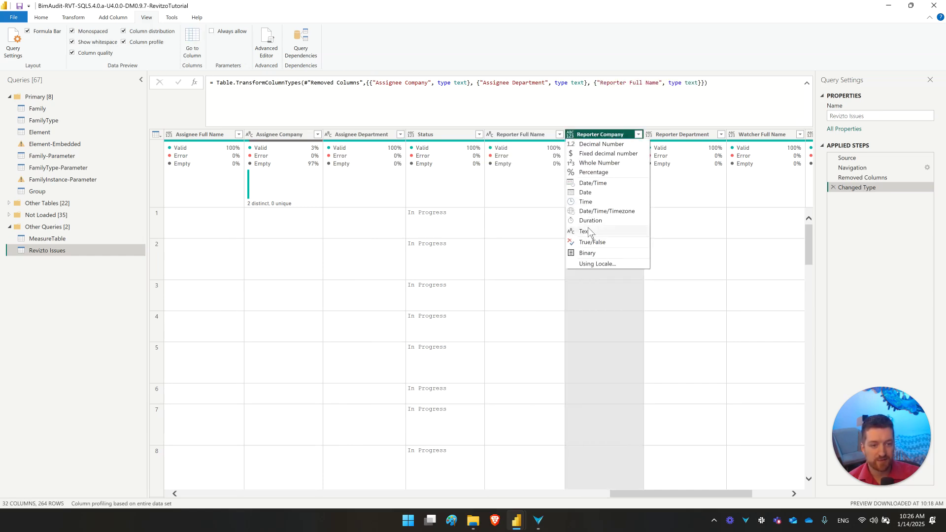
left_click(590, 231)
left_click(650, 134)
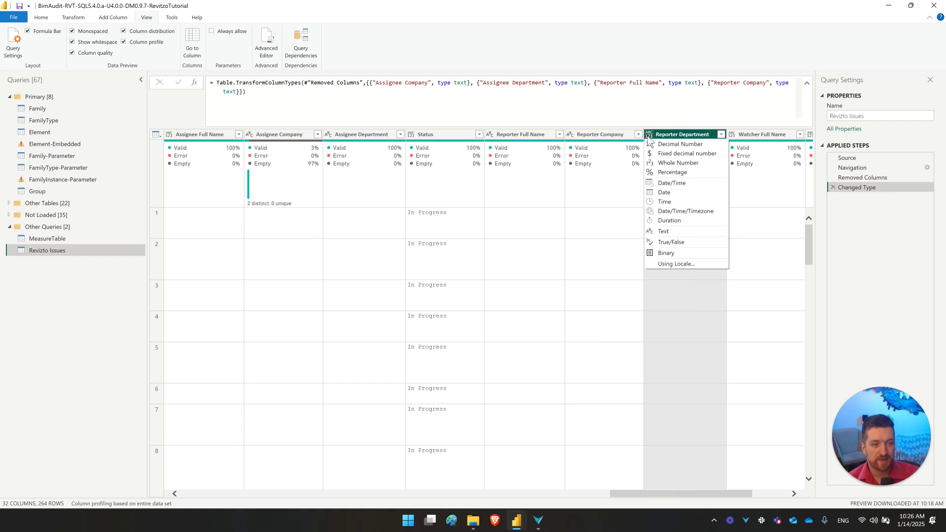
left_click(664, 232)
left_click(732, 135)
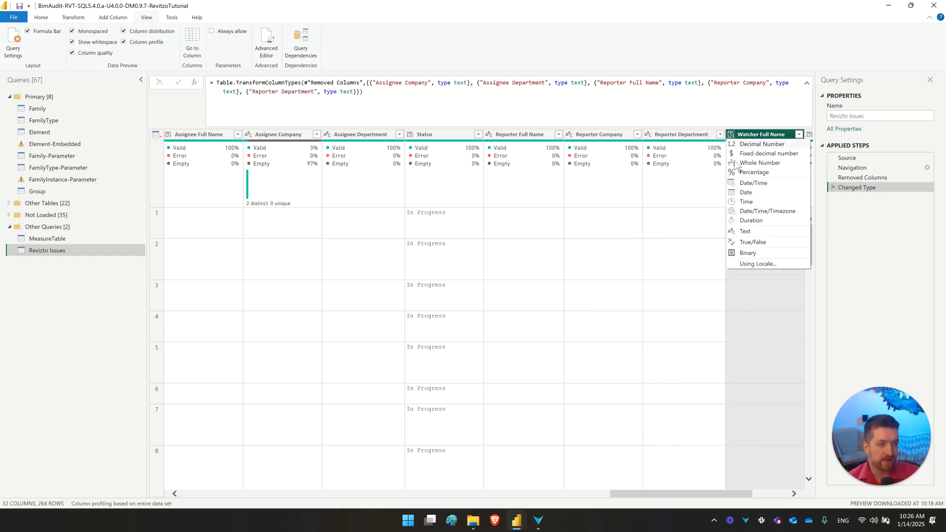
left_click(744, 232)
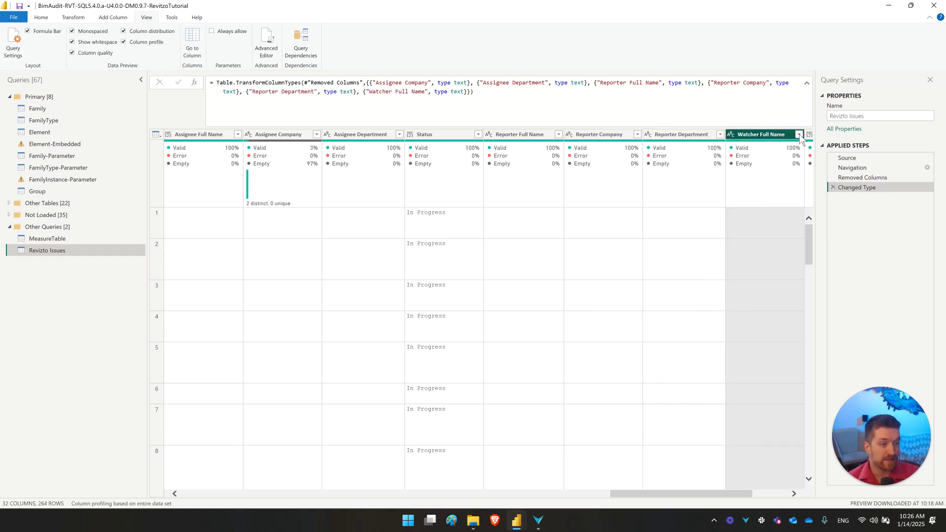
Check the distinct values of the Watcher Full Name and Reporter Department columns without filtering them.
left_click(798, 135)
left_click(719, 135)
left_click(720, 135)
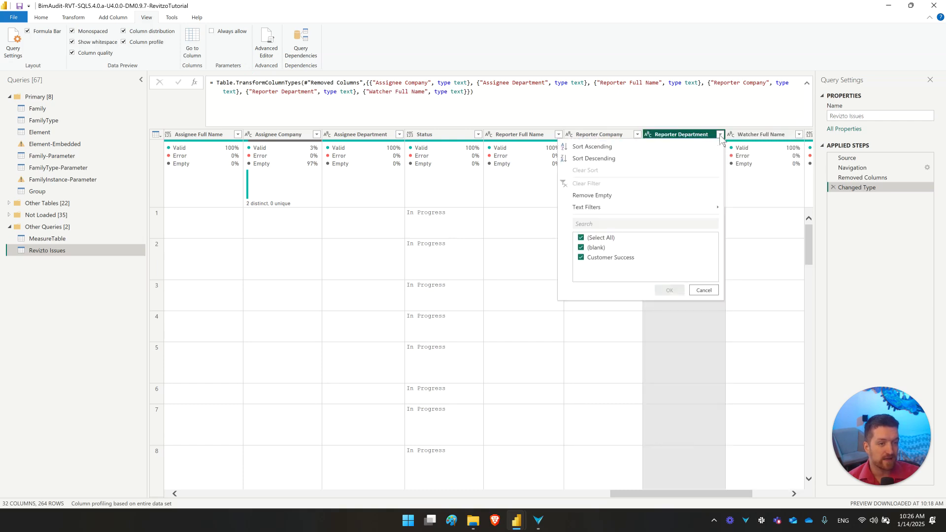
left_click(719, 135)
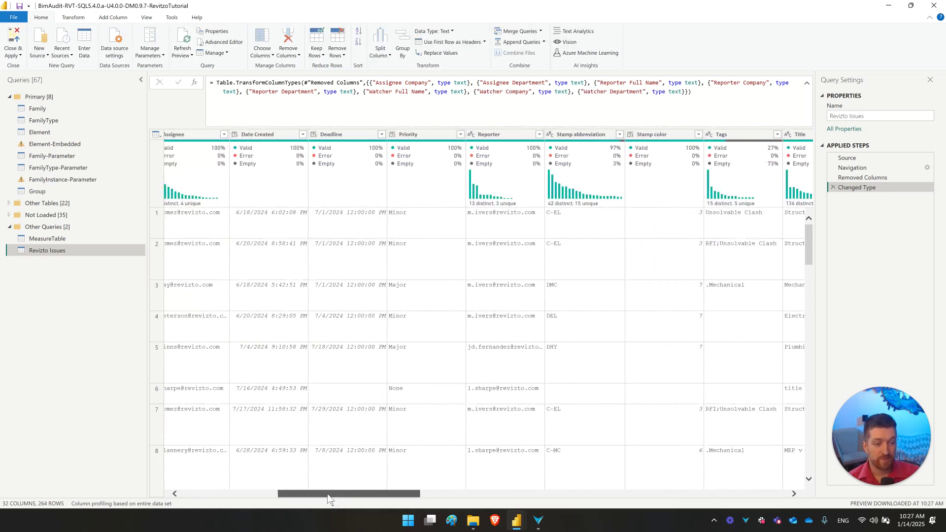
Change the data type of the Stamp color and Priority columns to Text.
left_click(631, 135)
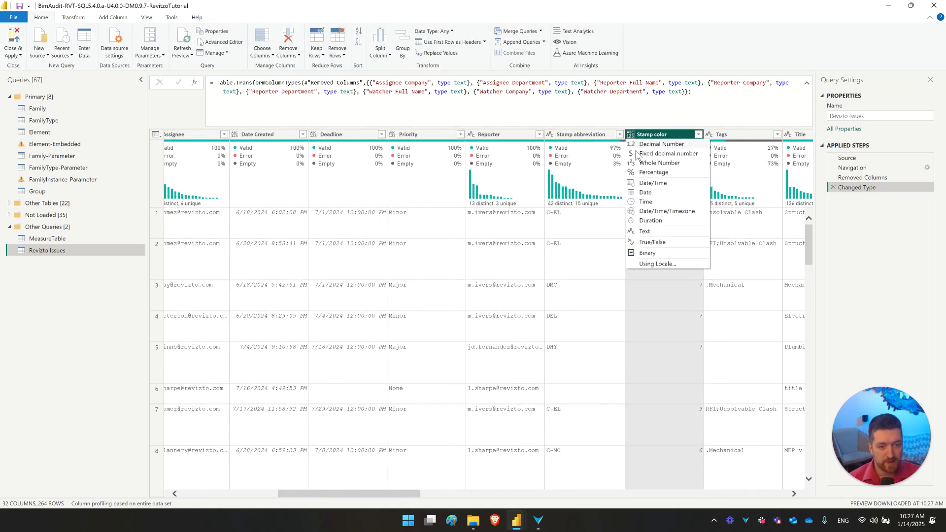
left_click(644, 231)
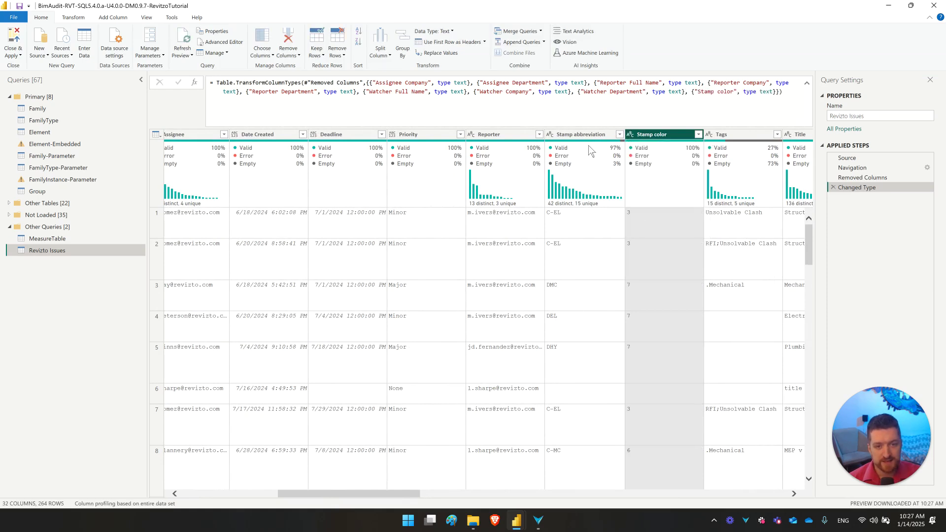
left_click(393, 138)
left_click(414, 239)
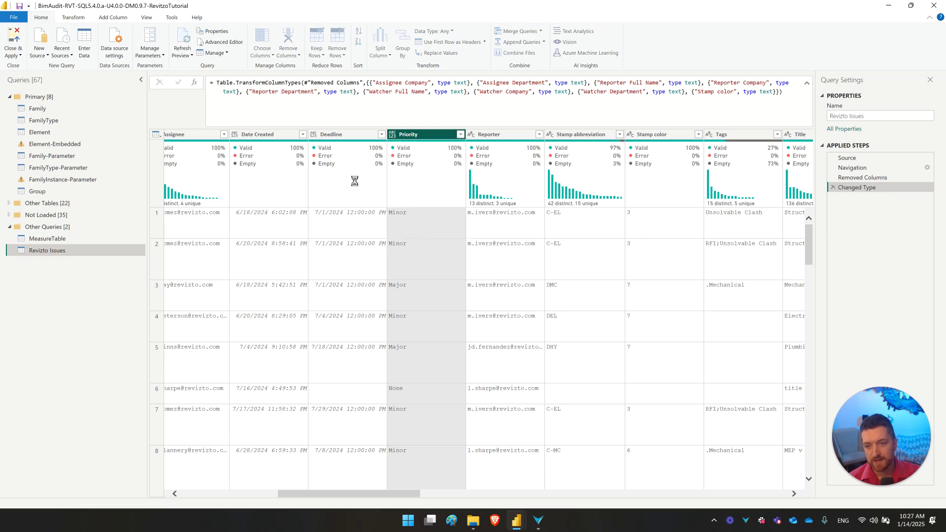
Set the Deadline column's data type to Date and the Date Created column's data type to Date/Time.
left_click(314, 136)
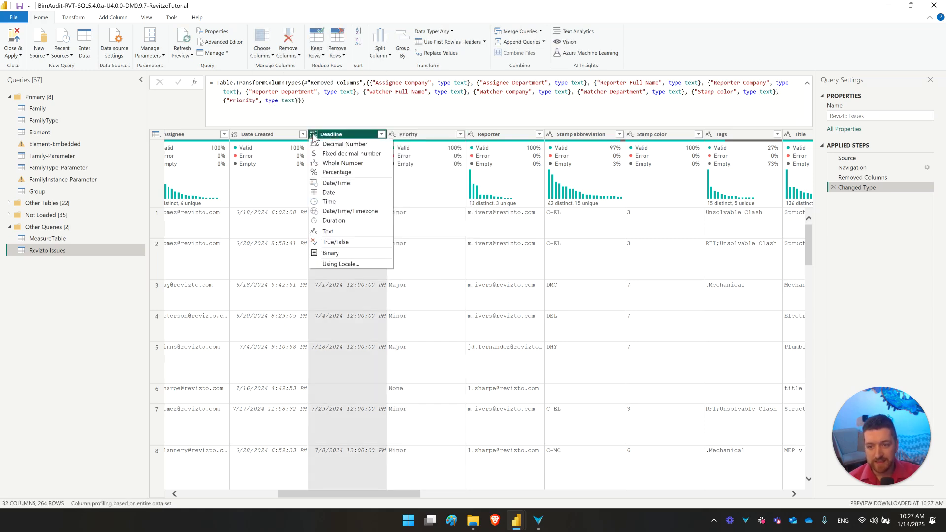
left_click(347, 194)
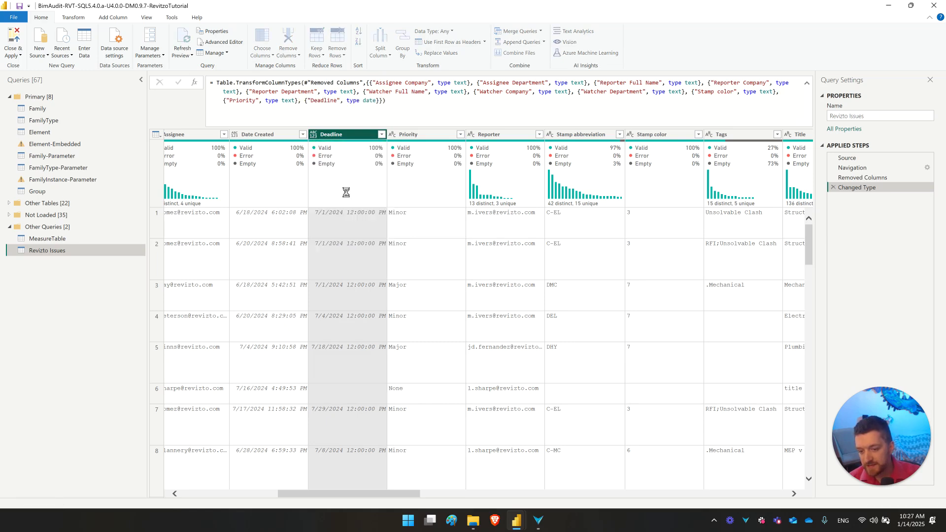
left_click(235, 135)
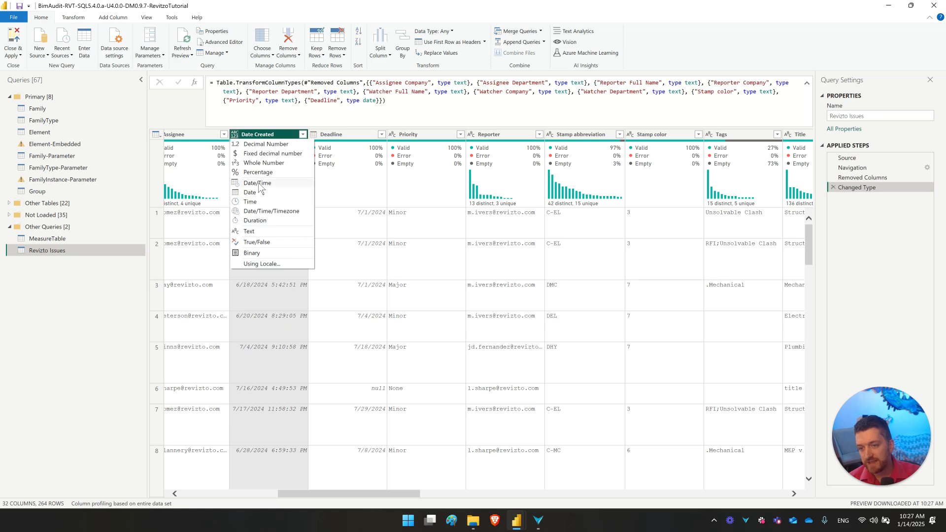
left_click(265, 184)
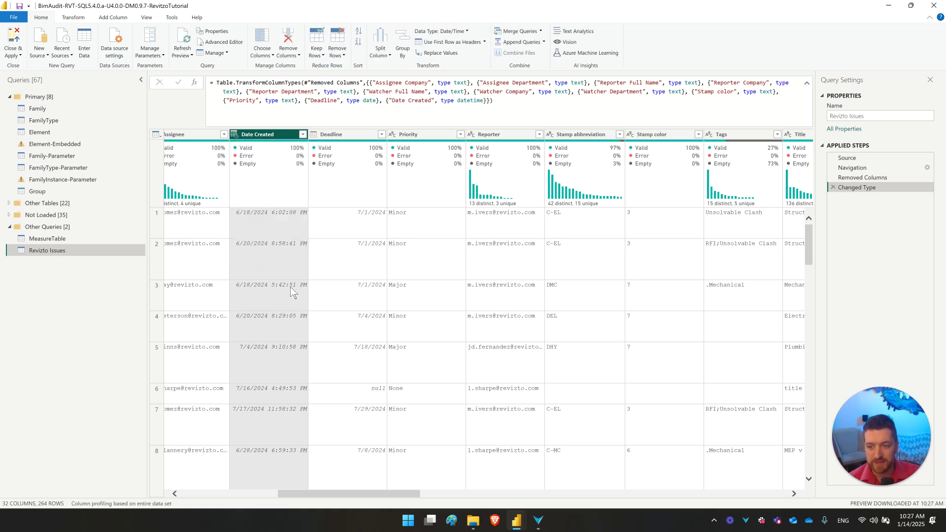
left_click_drag(379, 492, 333, 492)
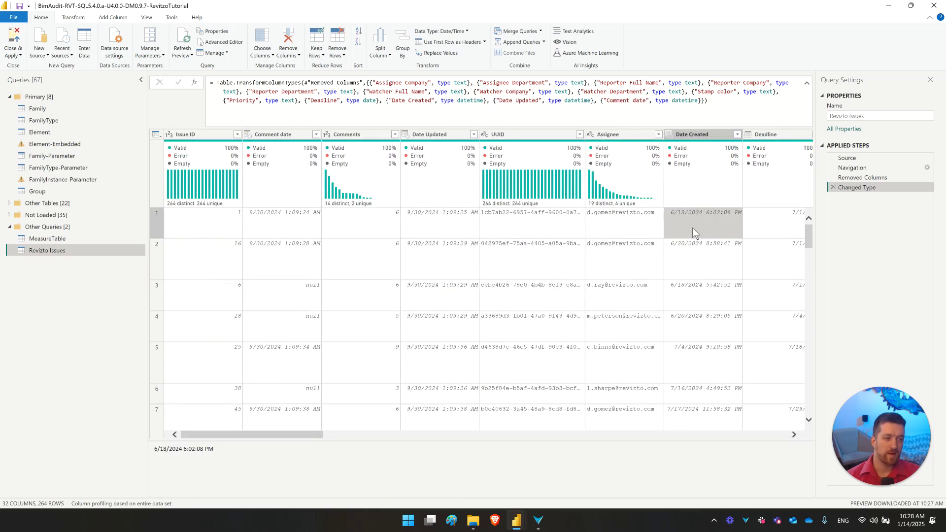
Review the Removed Columns and Changed Type applied steps, and apply the query changes to the report.
left_click(863, 179)
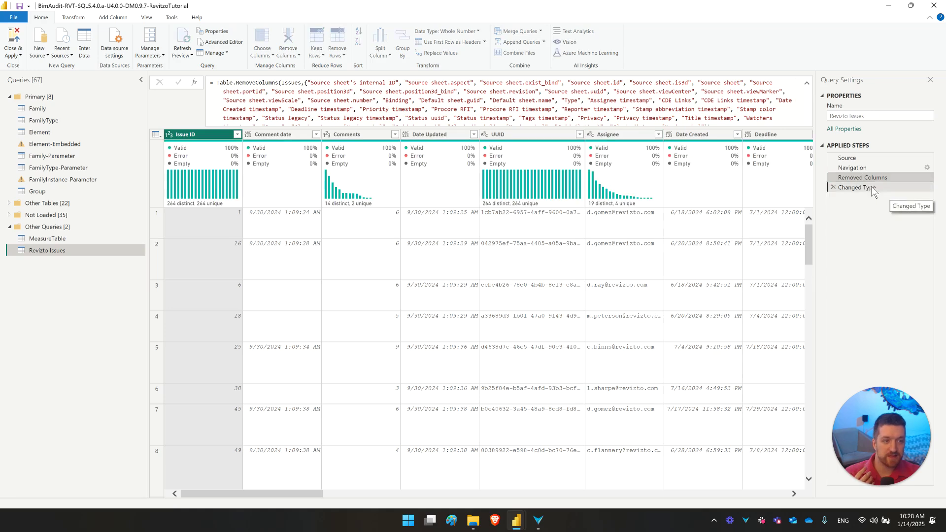
left_click(845, 186)
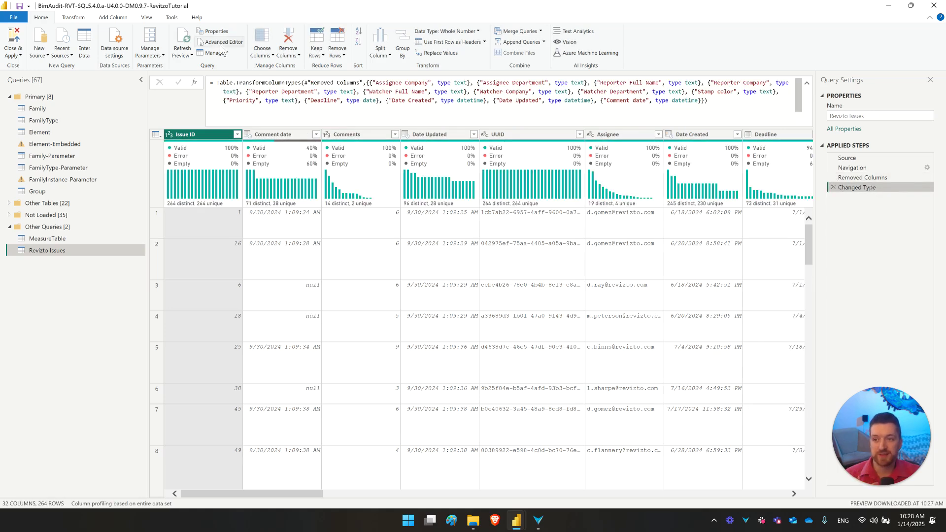
left_click(643, 293)
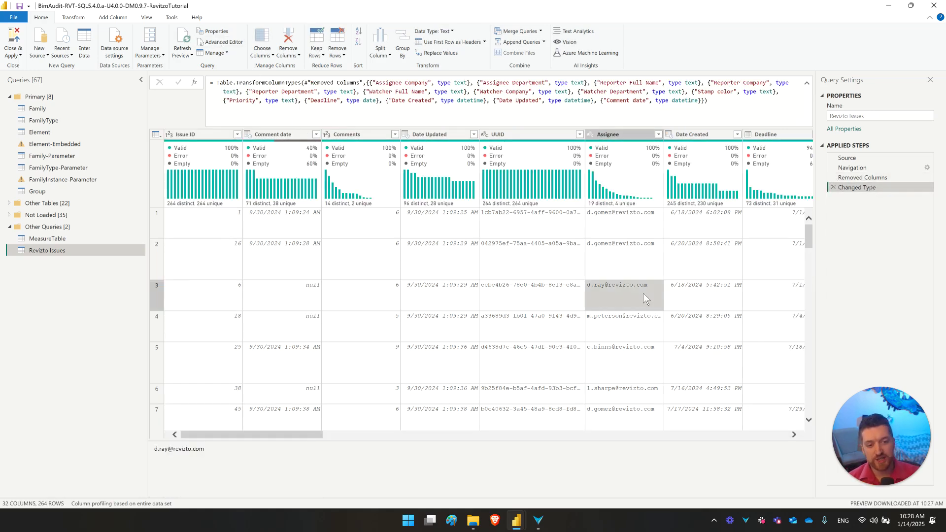
left_click(15, 38)
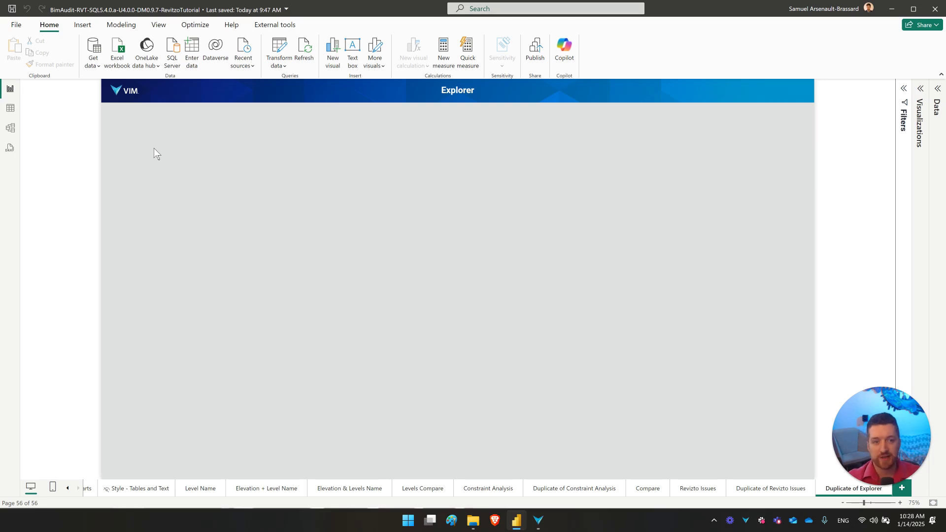
Expand and widen the report's data list, and open the Revizto Issues table to inspect its fields.
left_click(937, 88)
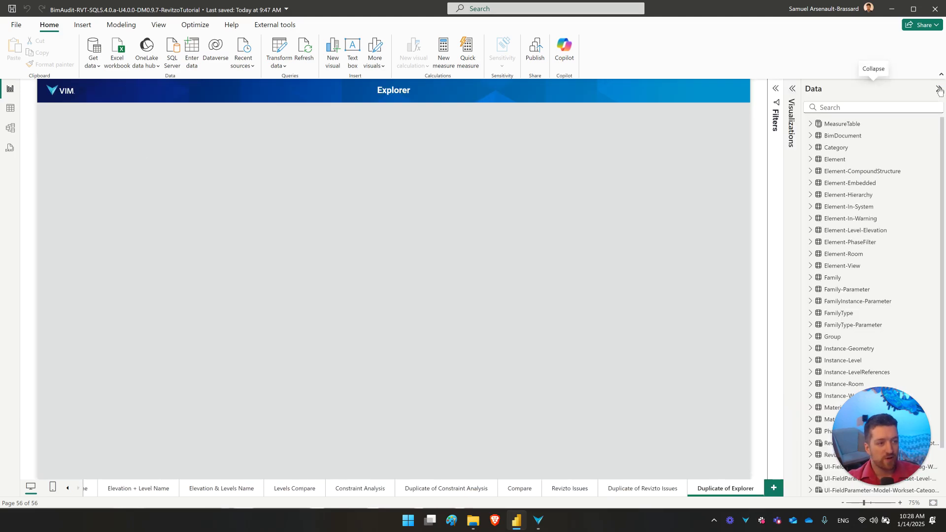
left_click_drag(802, 159, 773, 158)
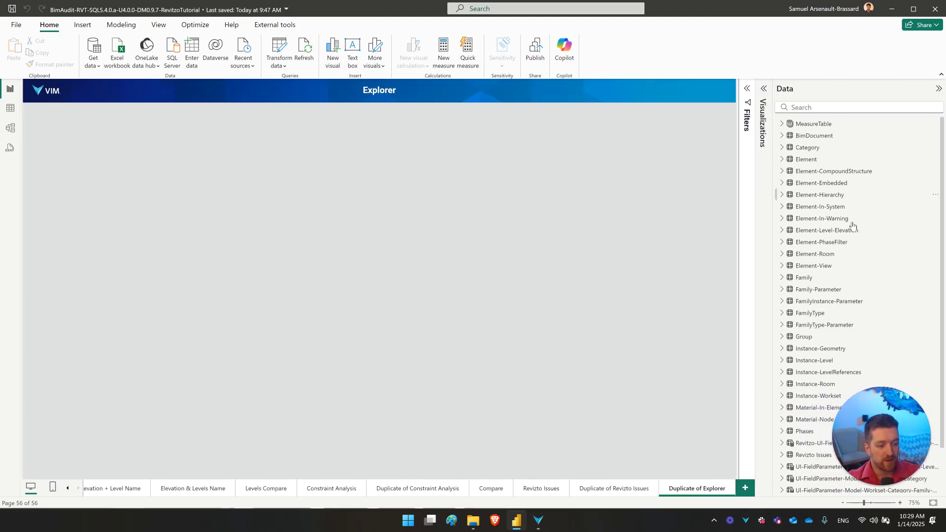
scroll(856, 409, "down", 2)
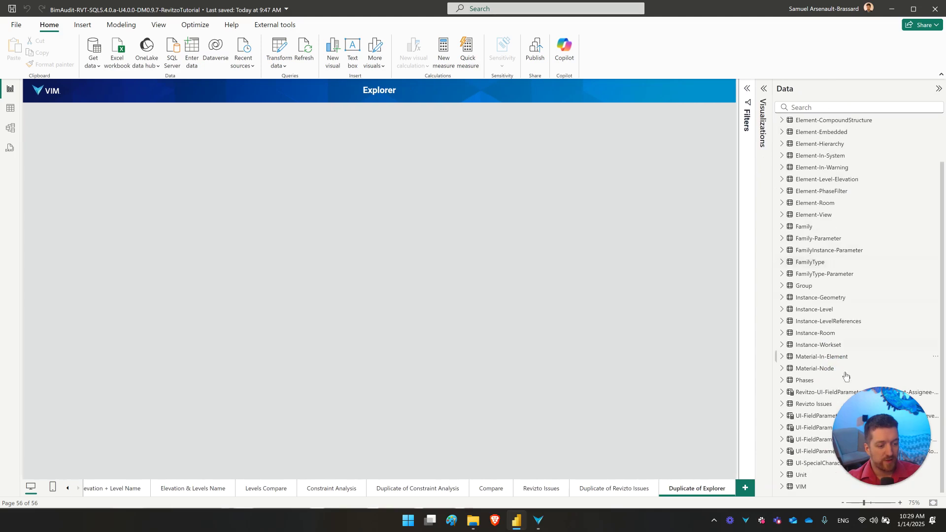
left_click(783, 404)
left_click(820, 417)
scroll(820, 315, "down", 3)
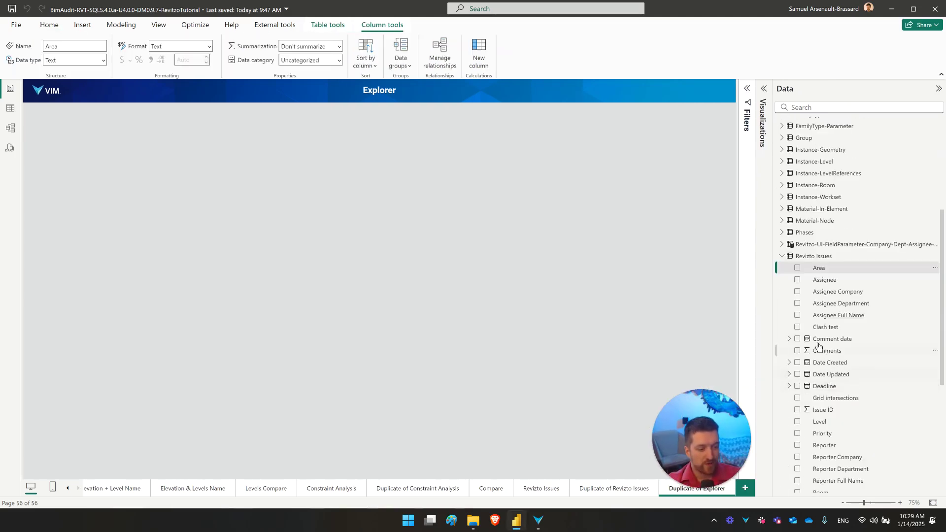